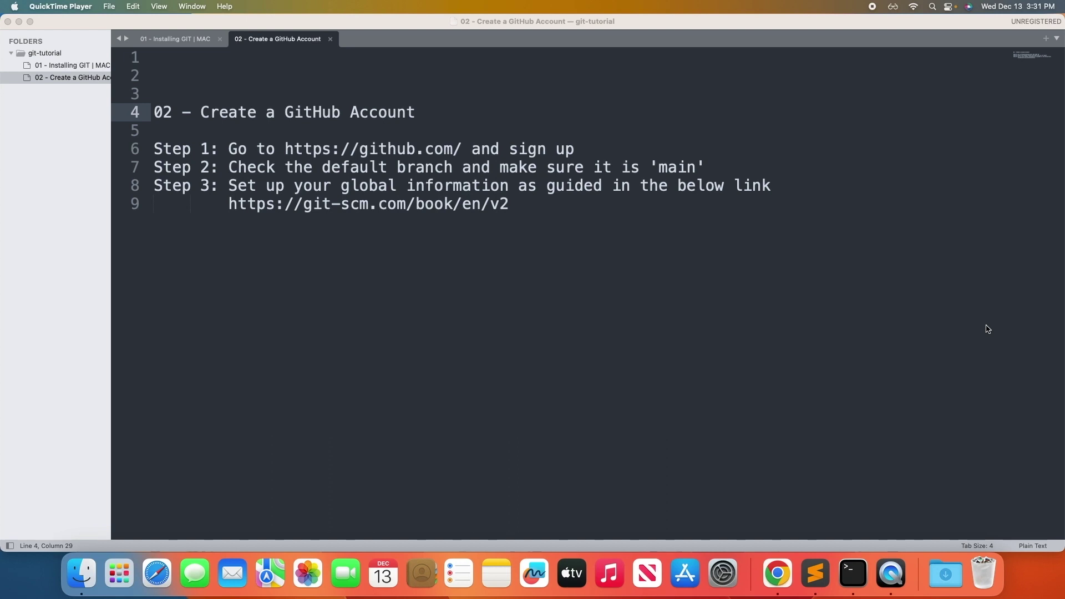
left_click(294, 151)
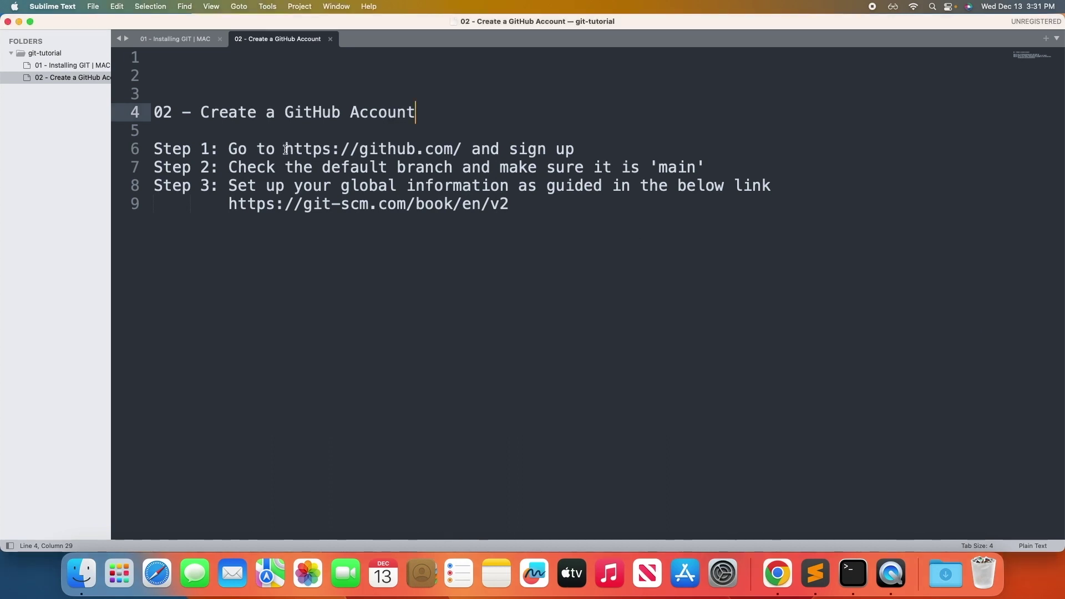
left_click_drag(286, 150, 462, 148)
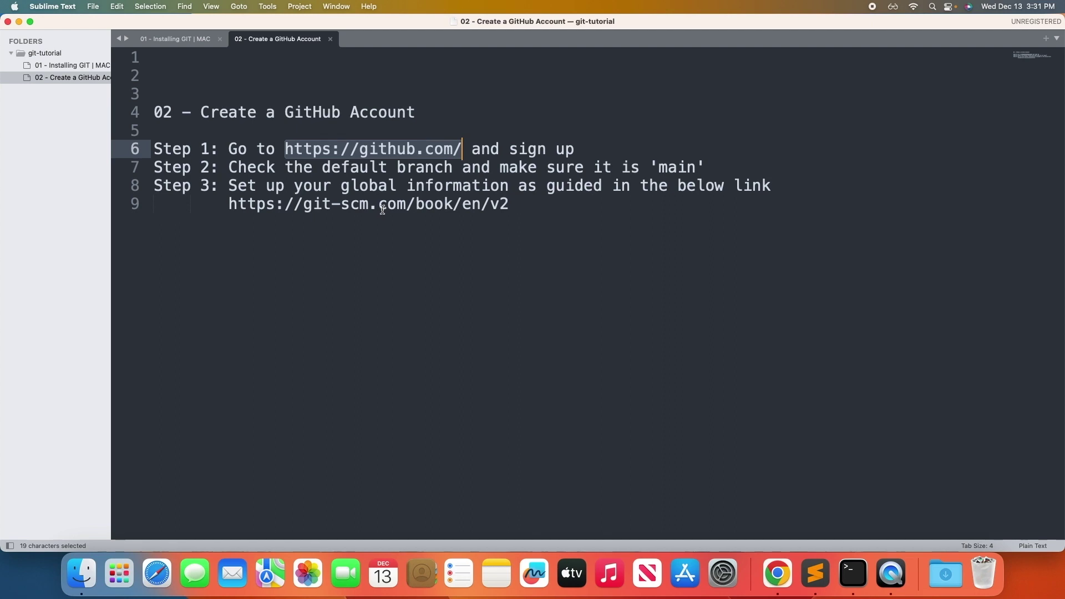
key("super+c")
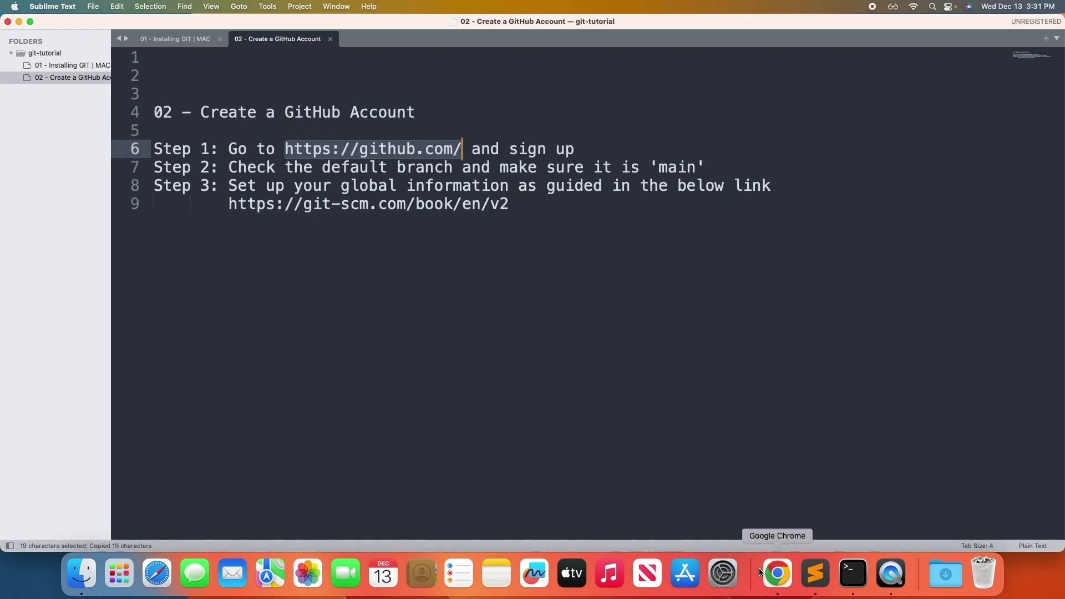
left_click(777, 576)
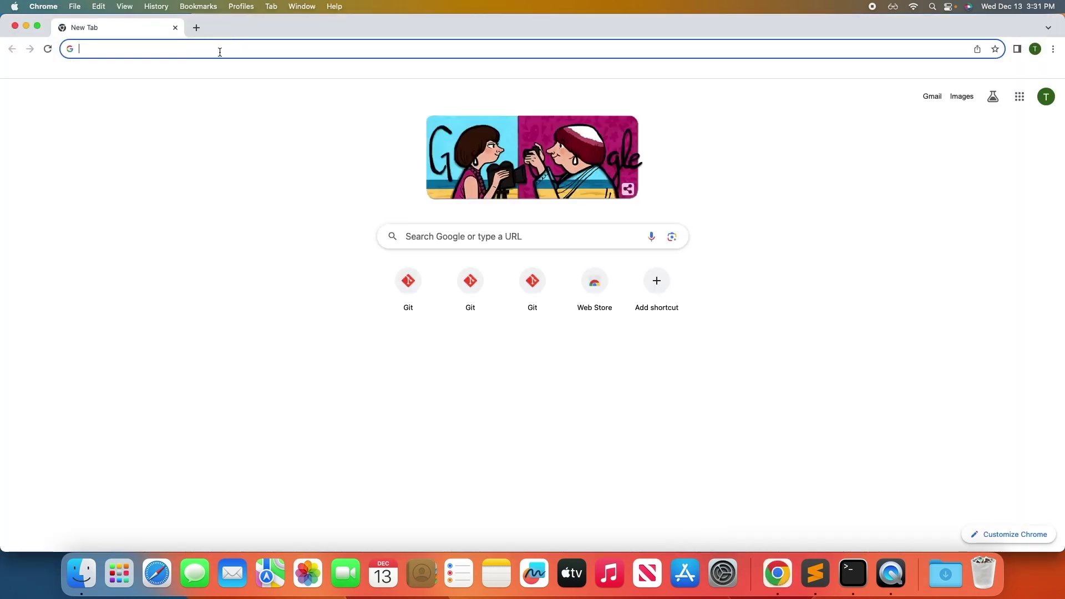
Load github.com in Chrome and start creating a new account.
left_click(220, 51)
key("super+v")
key("Return")
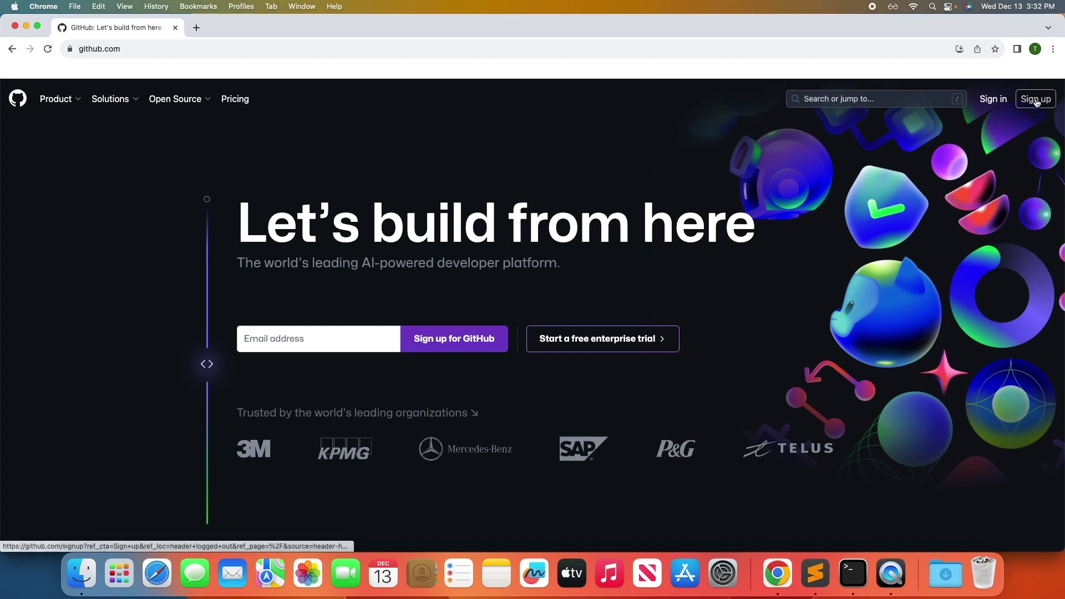
left_click(1037, 99)
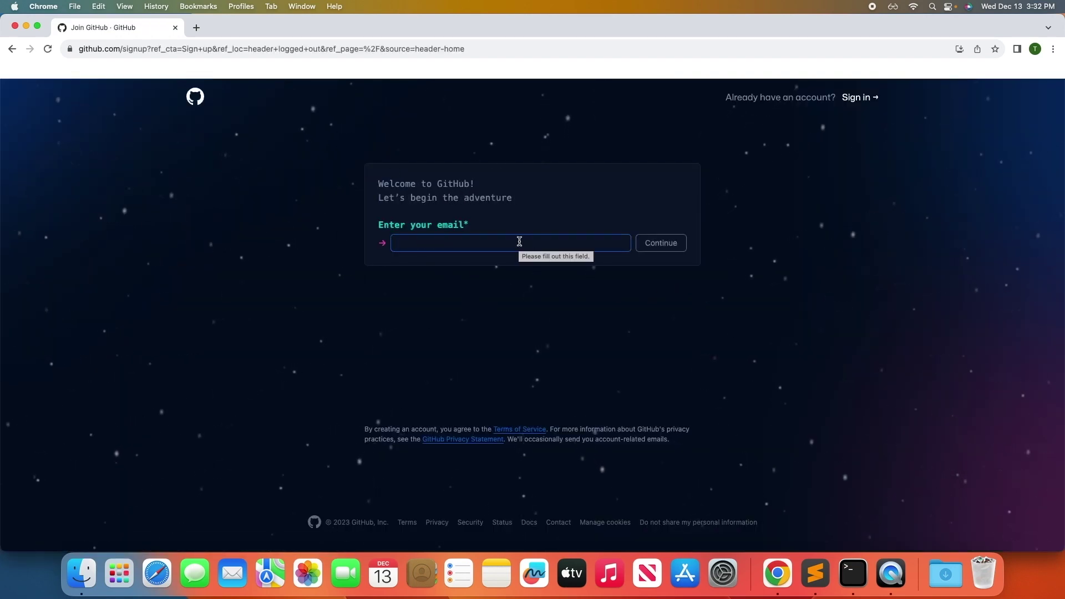
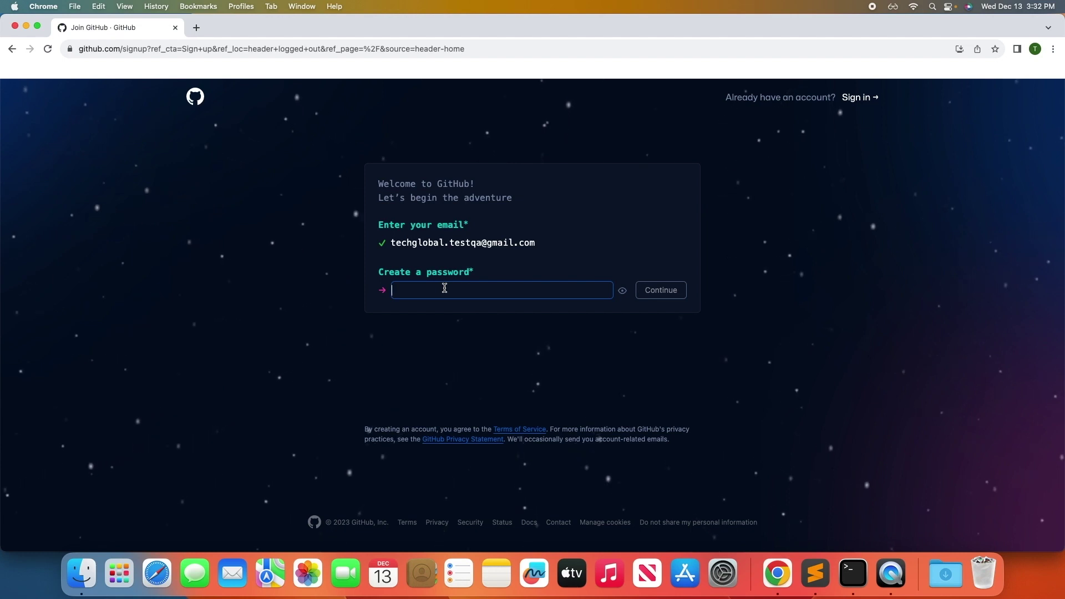
Enter the account e-mail, paste a strong password, and choose an available username.
key("super+v")
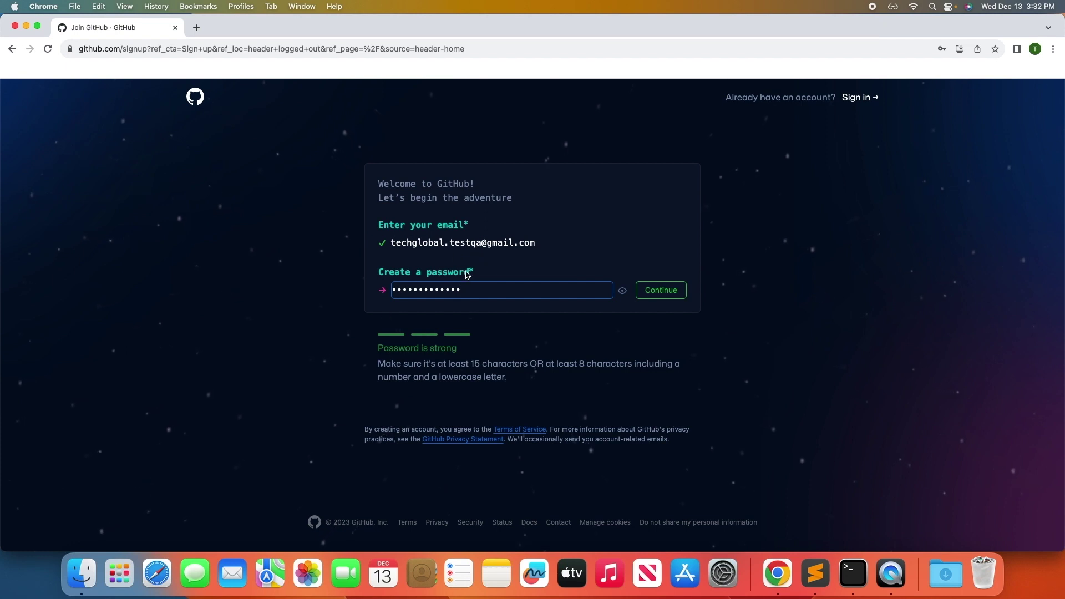
left_click(669, 294)
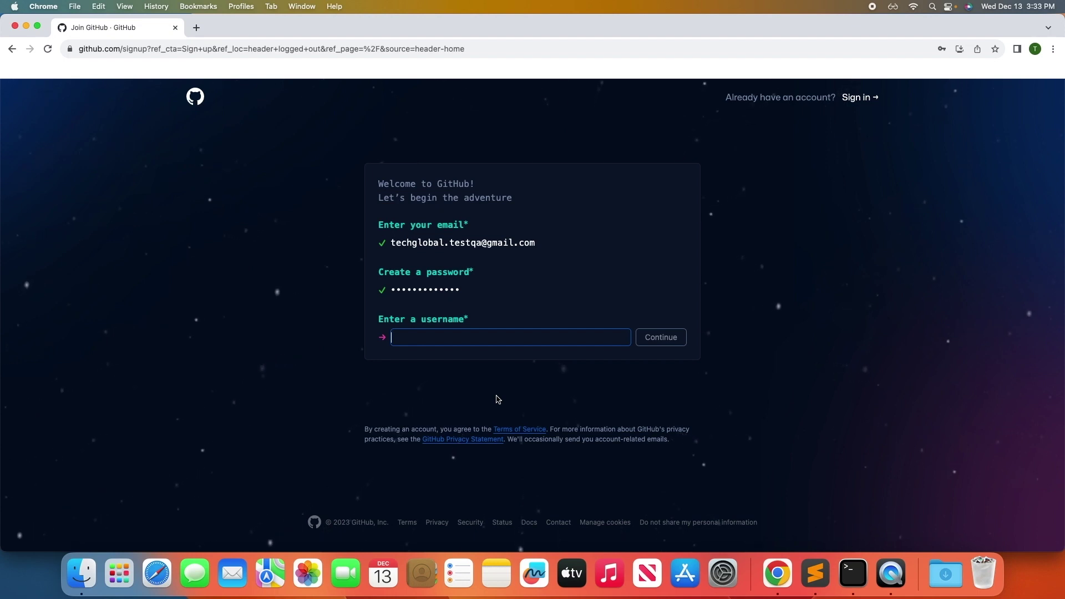
type("TechGlobalTestQA")
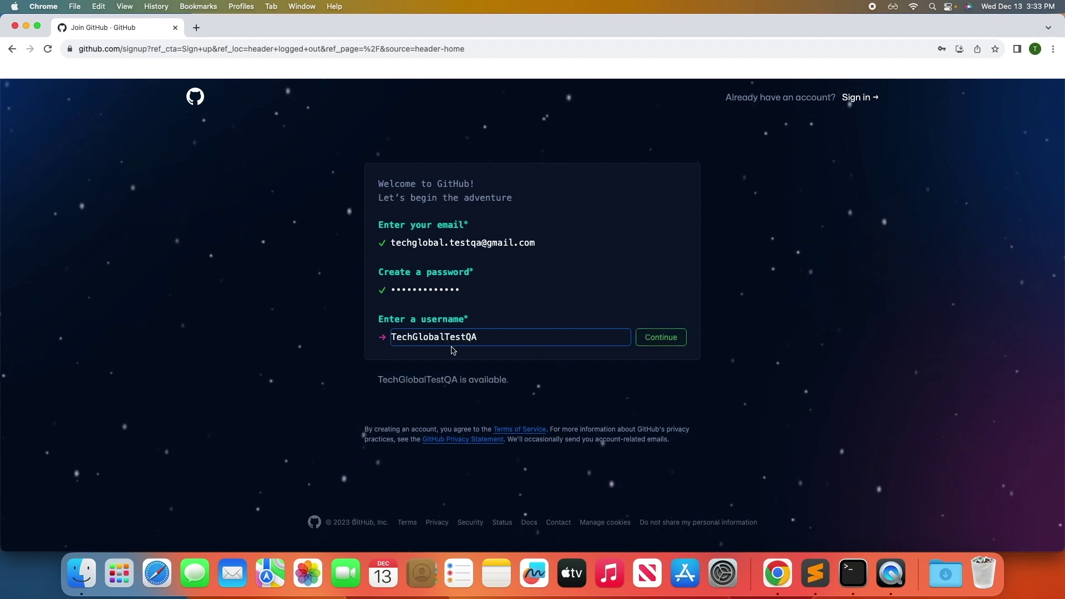
left_click(645, 348)
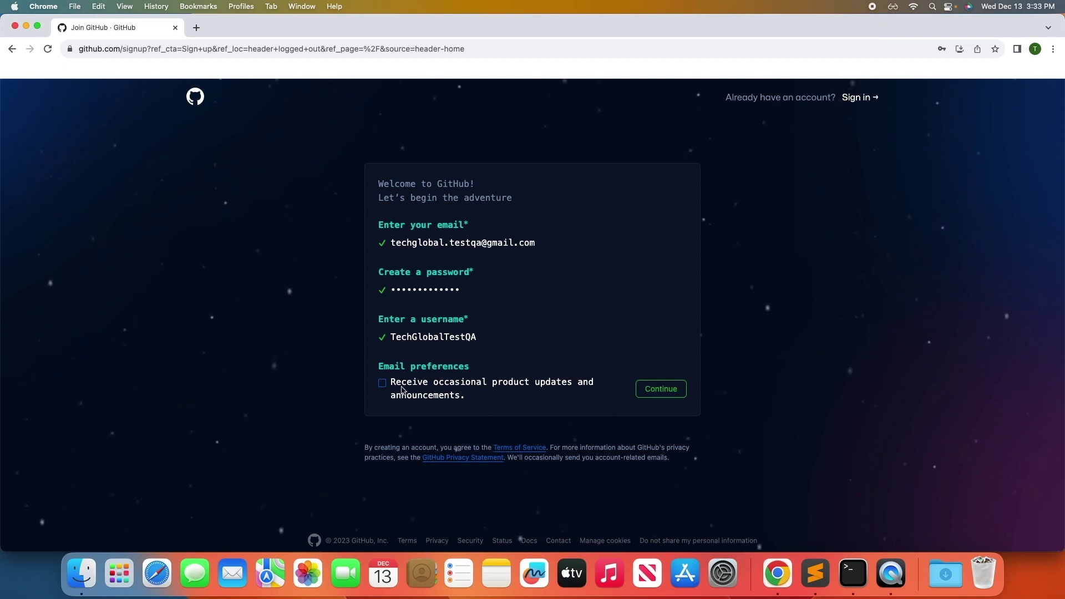
left_click(655, 388)
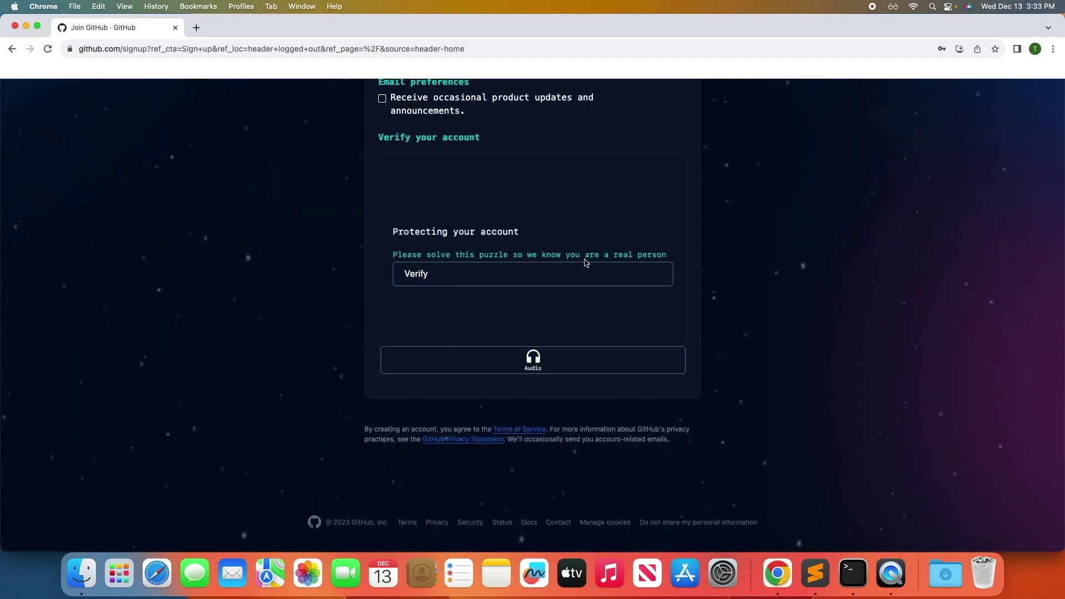
Solve the rotate-the-object verification puzzle and create the GitHub account.
left_click(473, 285)
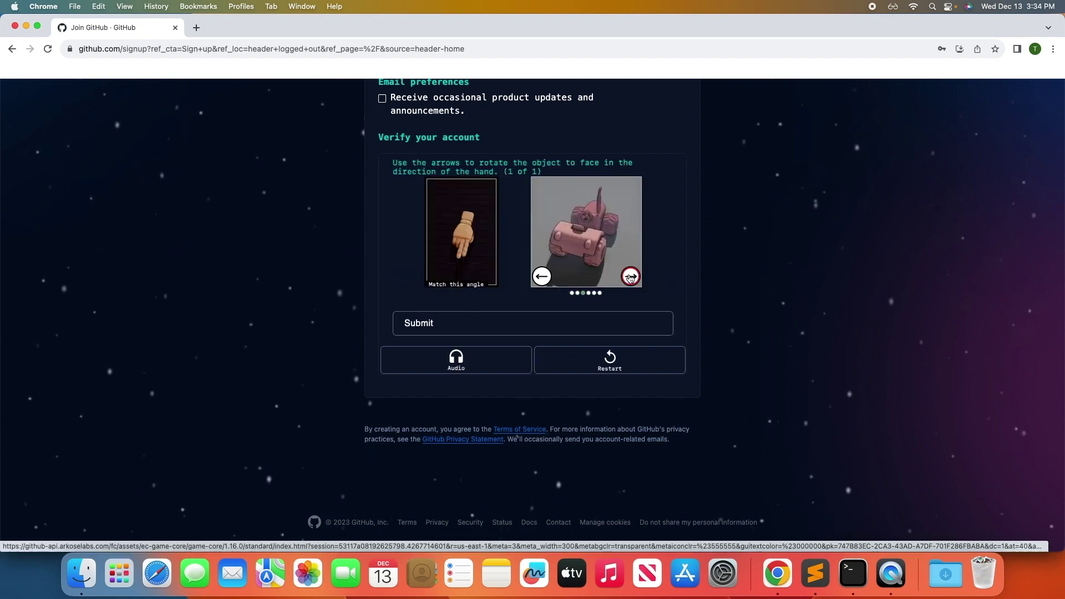
left_click(631, 276)
left_click(631, 276)
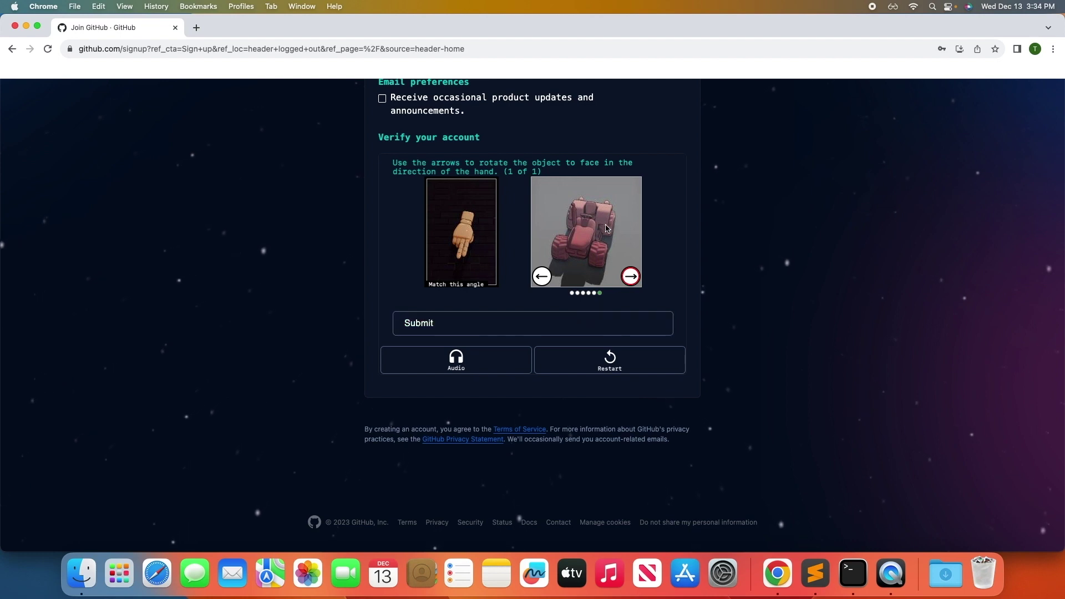
left_click(487, 326)
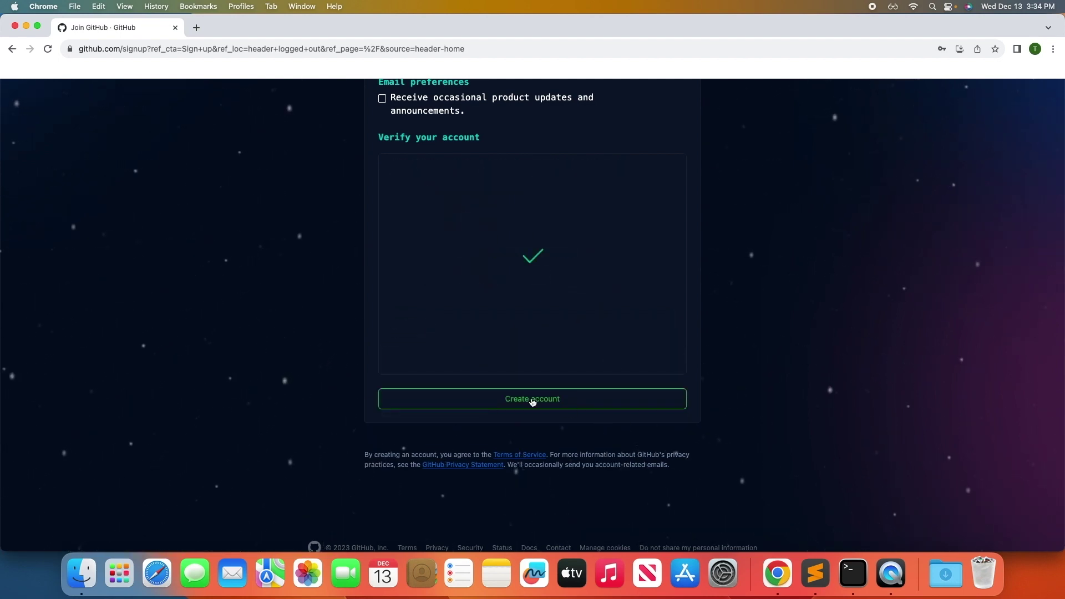
left_click(566, 401)
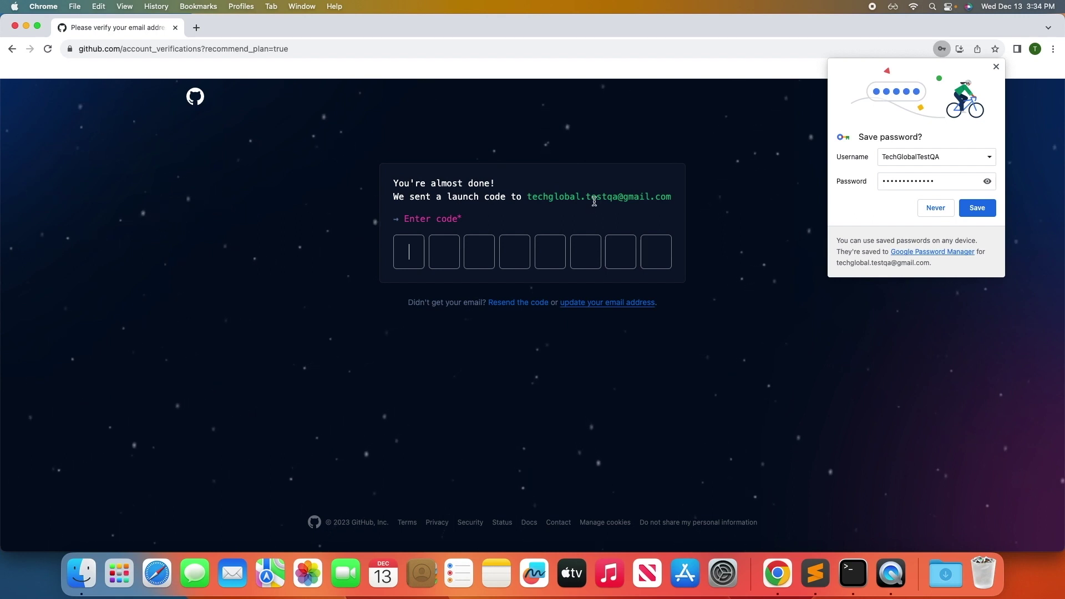
Decline saving the password and search for Gmail in a new tab.
left_click(935, 208)
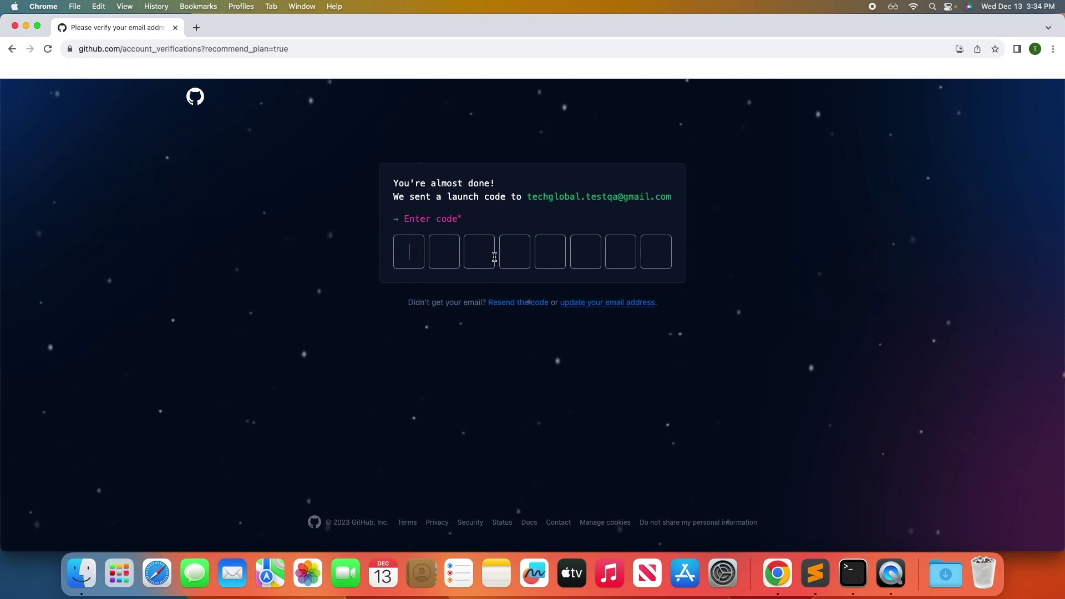
left_click(196, 27)
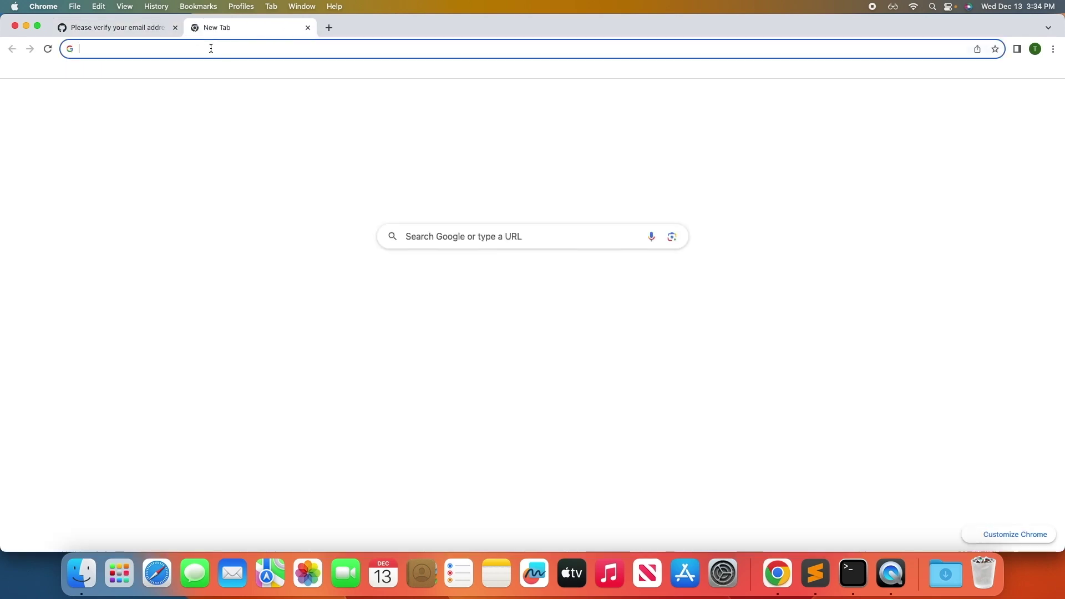
type("gmail")
key("Return")
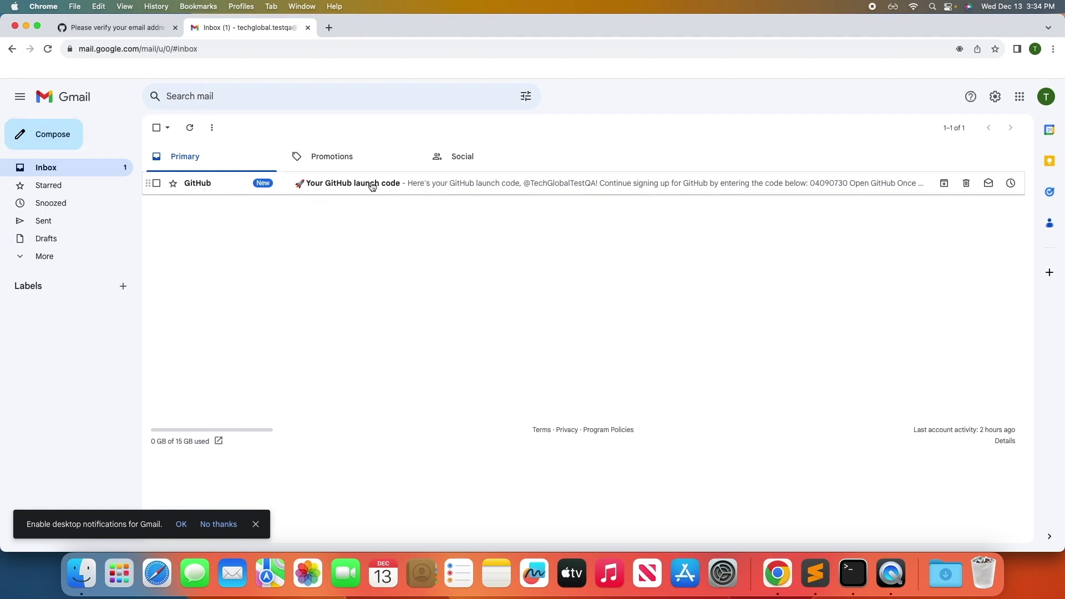
Copy the eight-digit launch code from GitHub's email in Gmail.
left_click(375, 186)
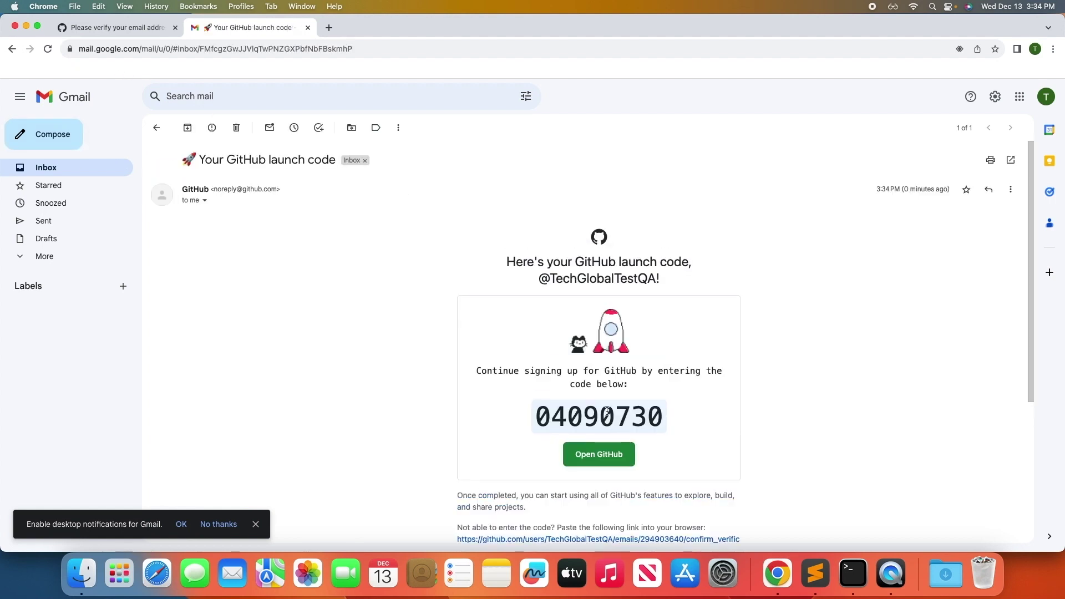
double_click(595, 413)
key("super+c")
key("super+1")
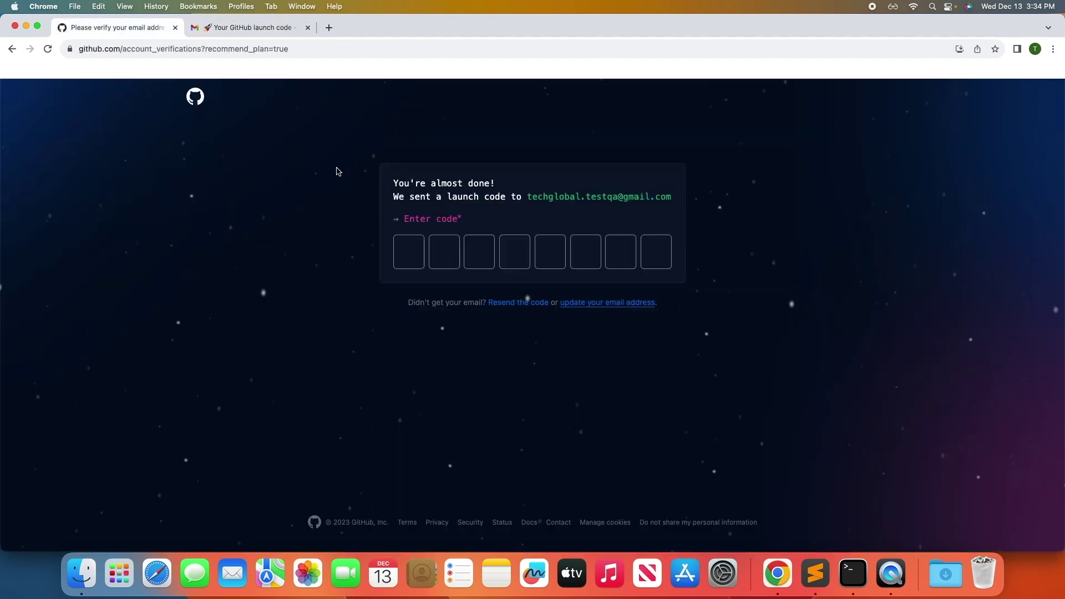
Paste the launch code to verify the account and skip personalization.
left_click(411, 252)
key("super+v")
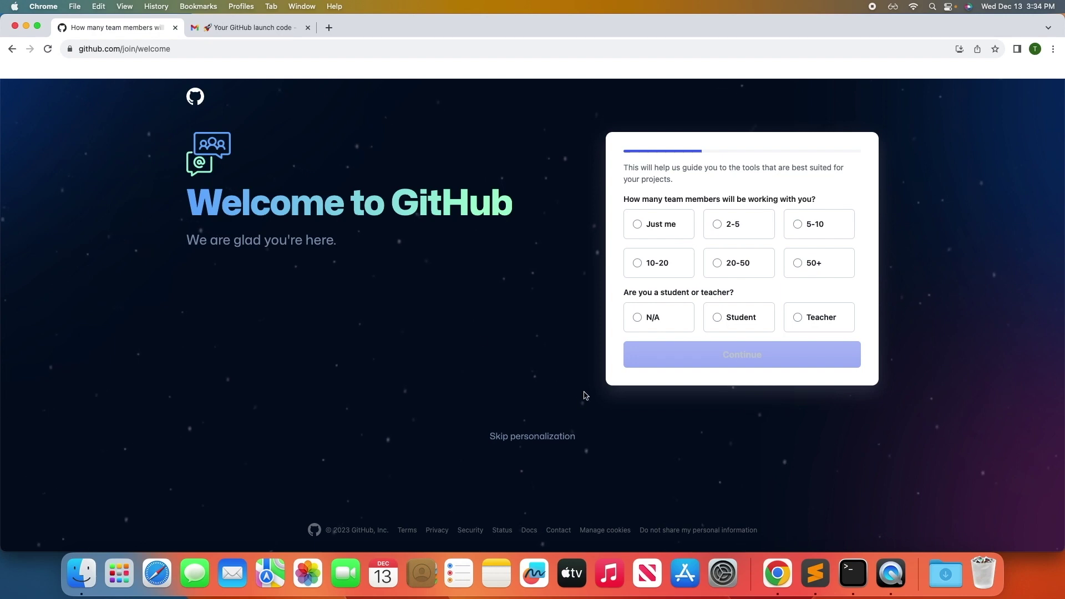
left_click(524, 441)
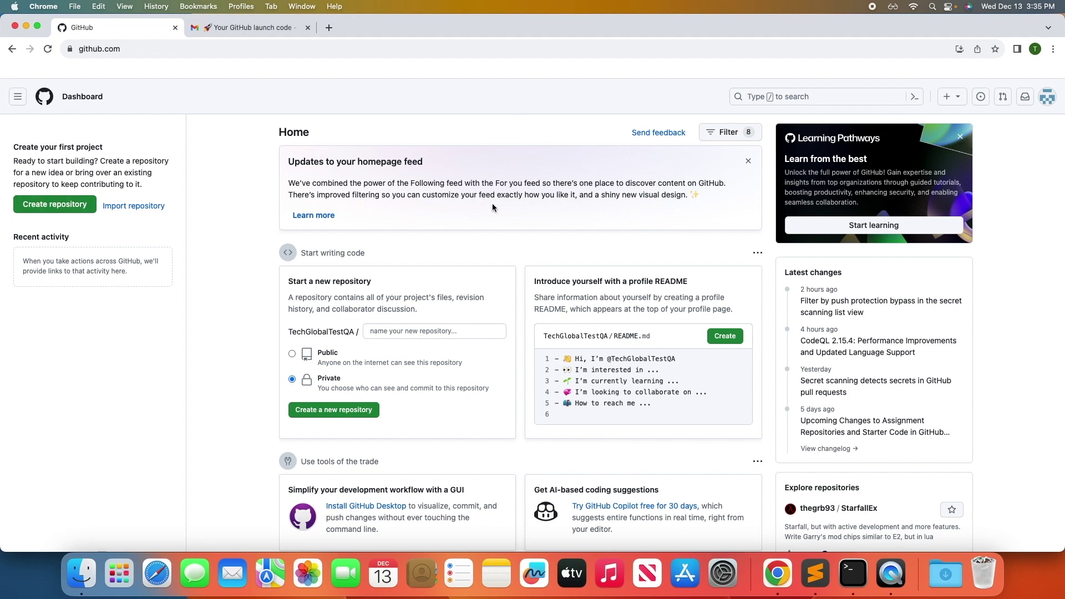
Copy the account username from the avatar panel on the dashboard.
left_click(1047, 98)
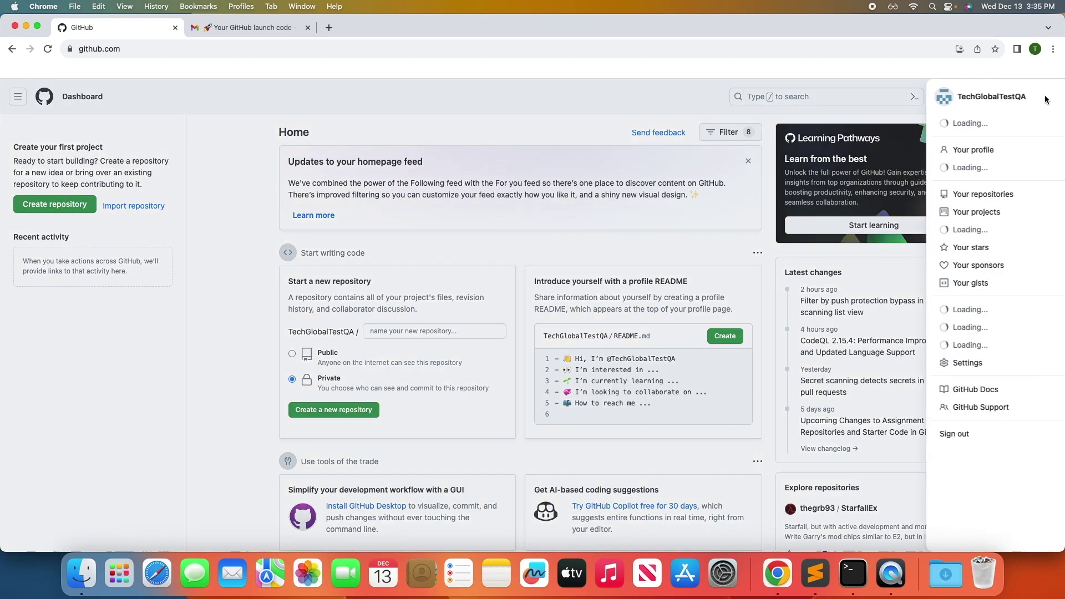
double_click(965, 97)
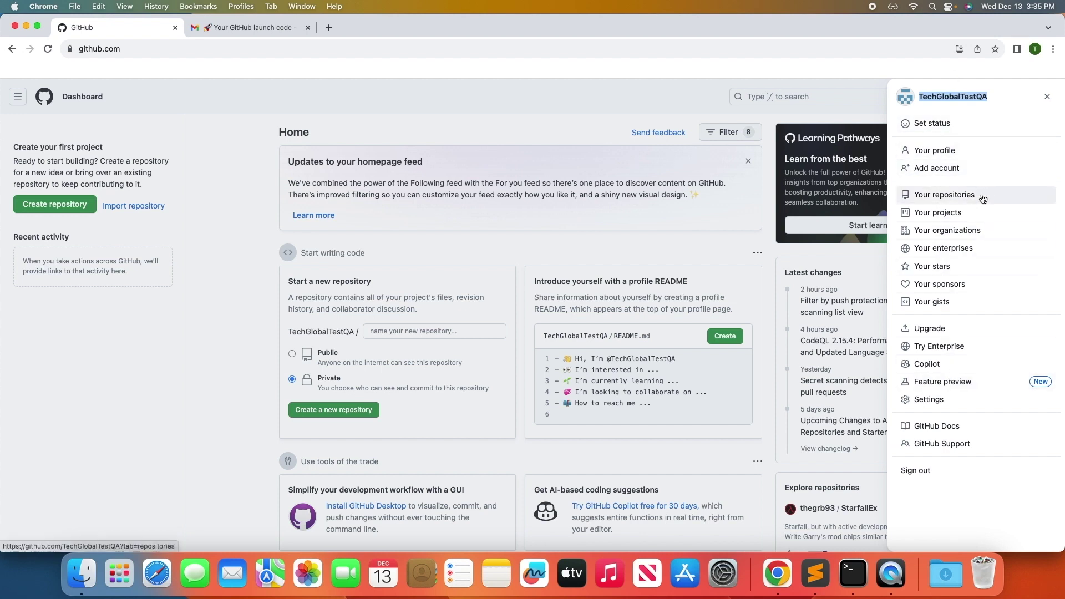
left_click_drag(988, 97, 922, 93)
double_click(948, 96)
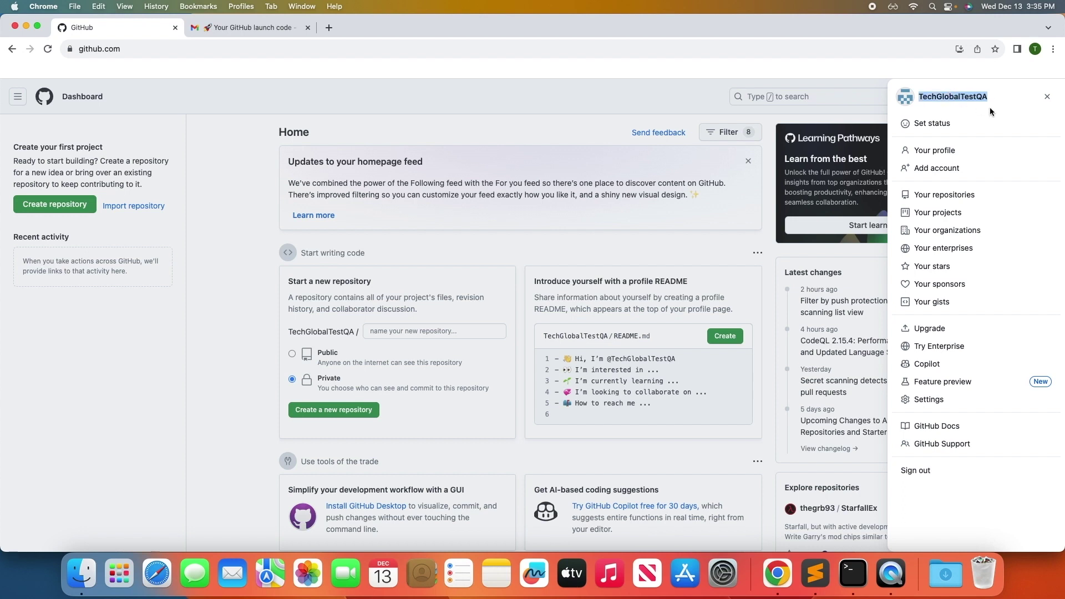
left_click(815, 573)
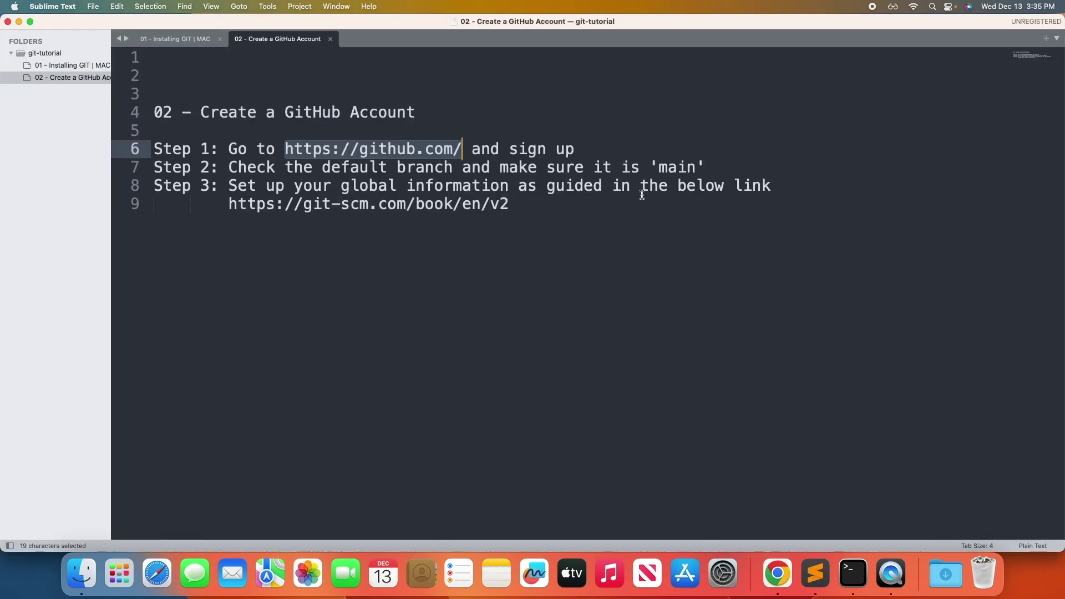
Add a 'UserName:' line with the copied username and an 'Email:' line with the account e-mail.
left_click(715, 245)
key("Return")
key("Return")
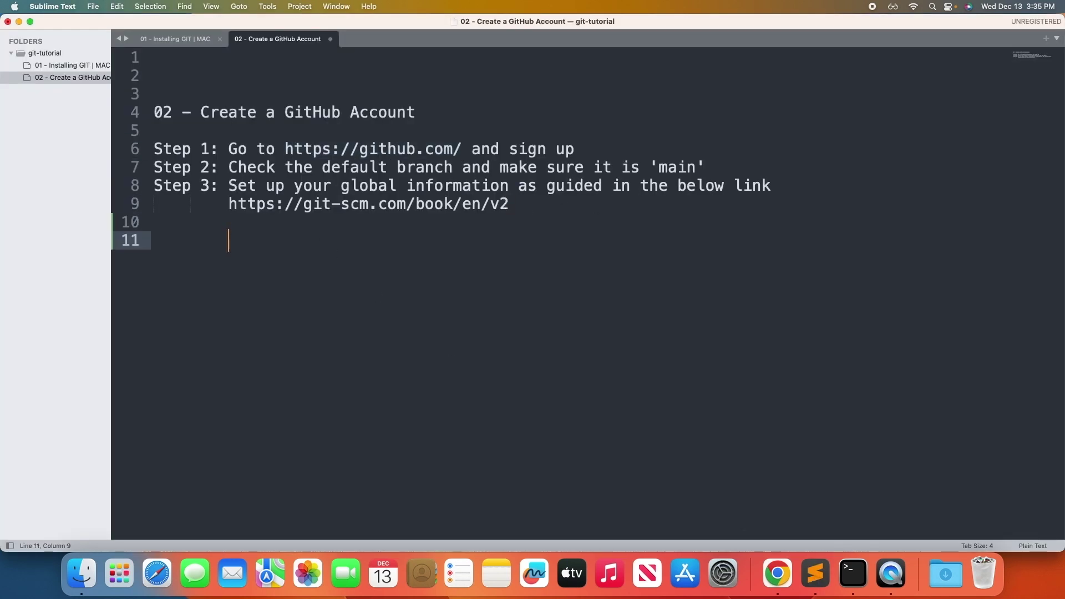
type("Name:")
key("super+v")
double_click(242, 242)
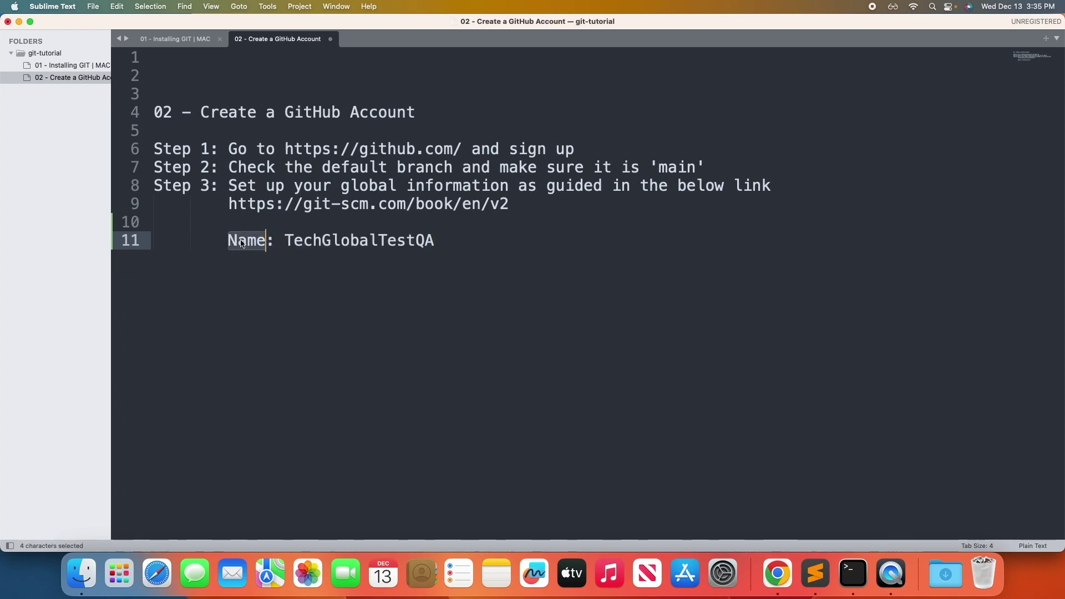
type("UserName")
key("Return")
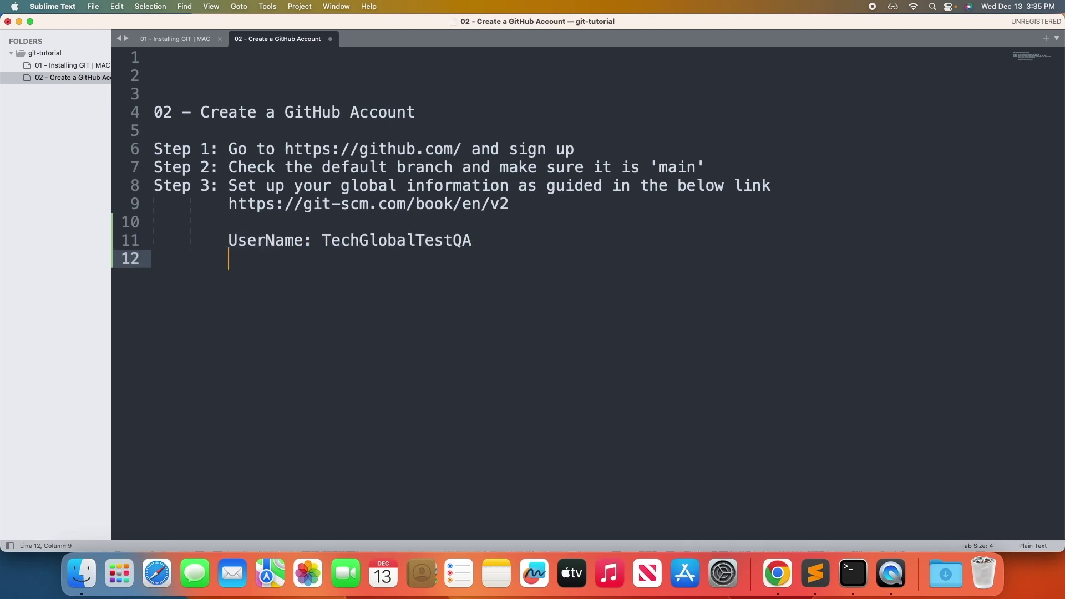
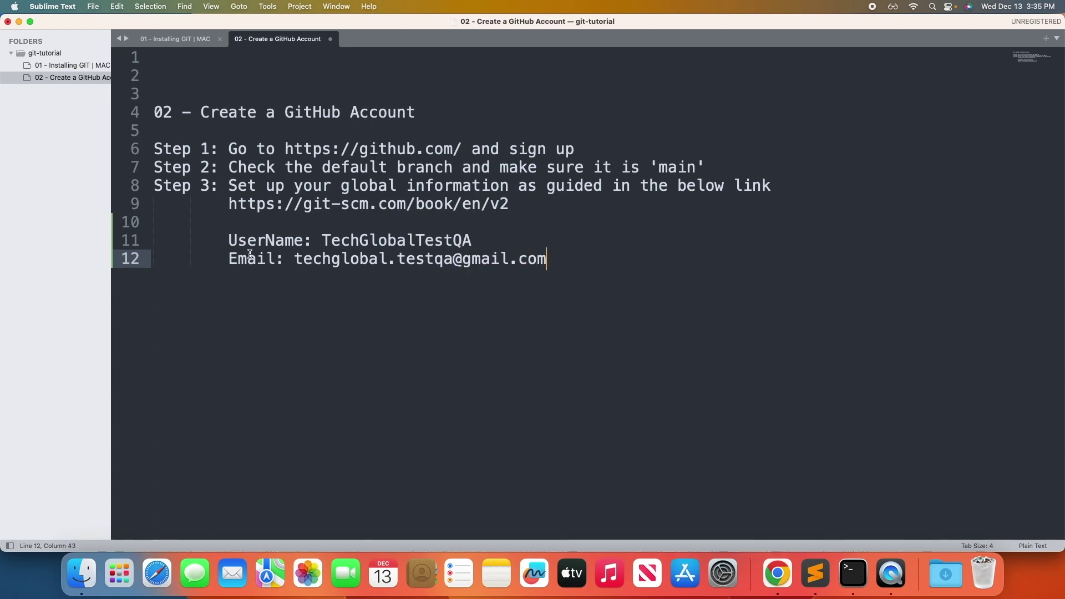
Highlight the Step 2 default-branch instruction in the notes.
left_click_drag(228, 240, 593, 266)
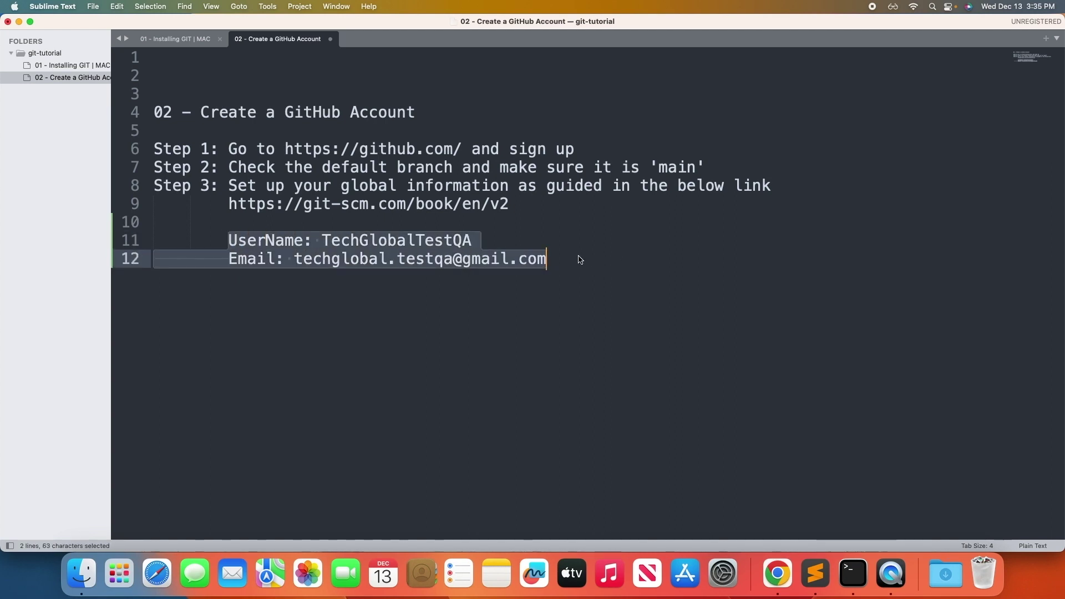
left_click(580, 260)
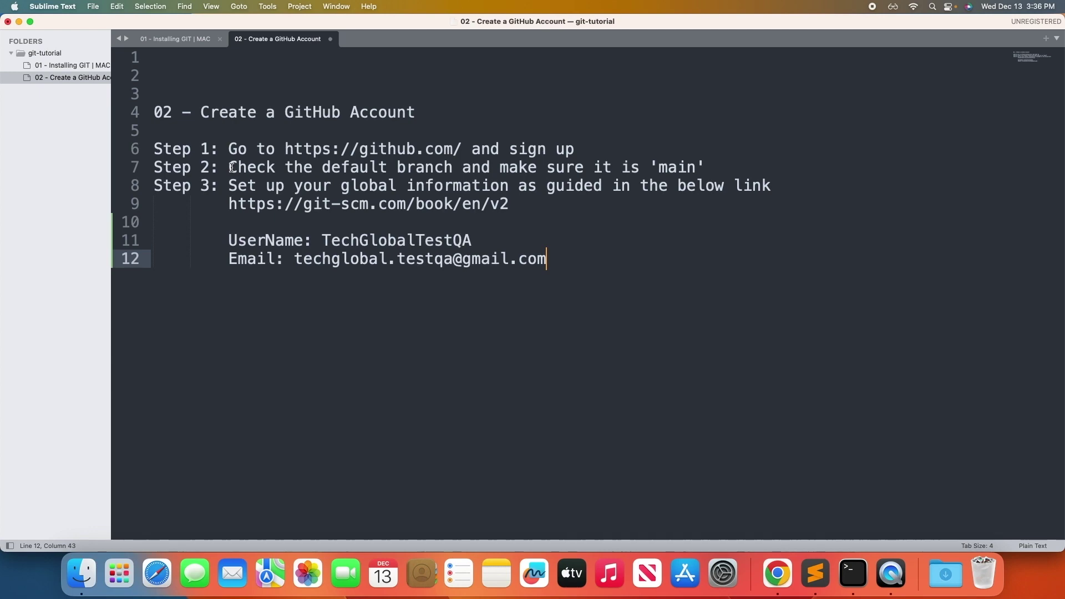
left_click_drag(228, 167, 718, 166)
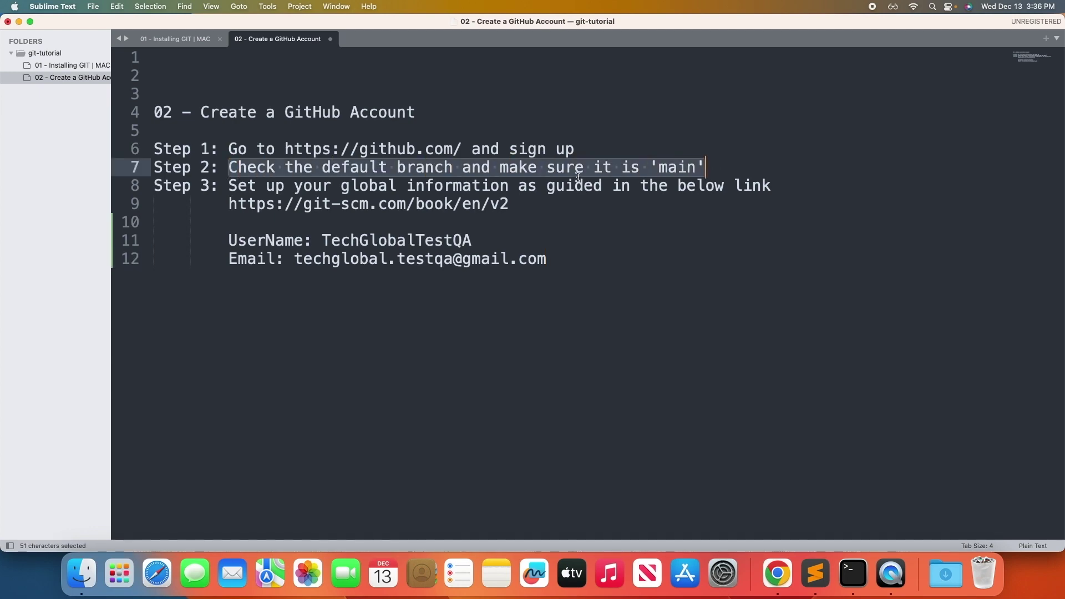
left_click(777, 574)
Check GitHub's Settings > Repositories page shows main as the default branch.
left_click(801, 121)
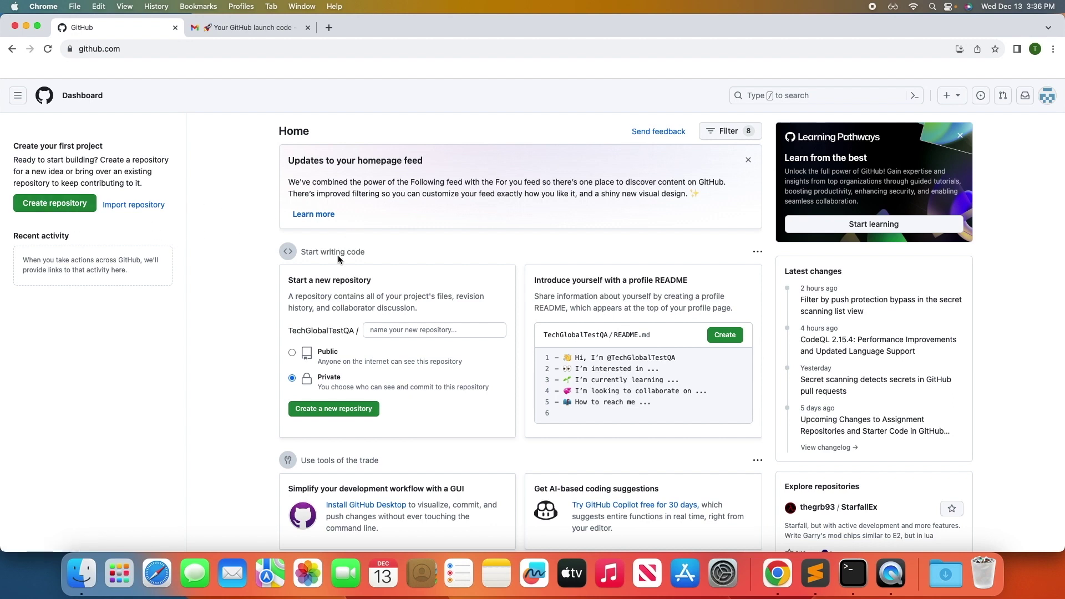
left_click(1046, 98)
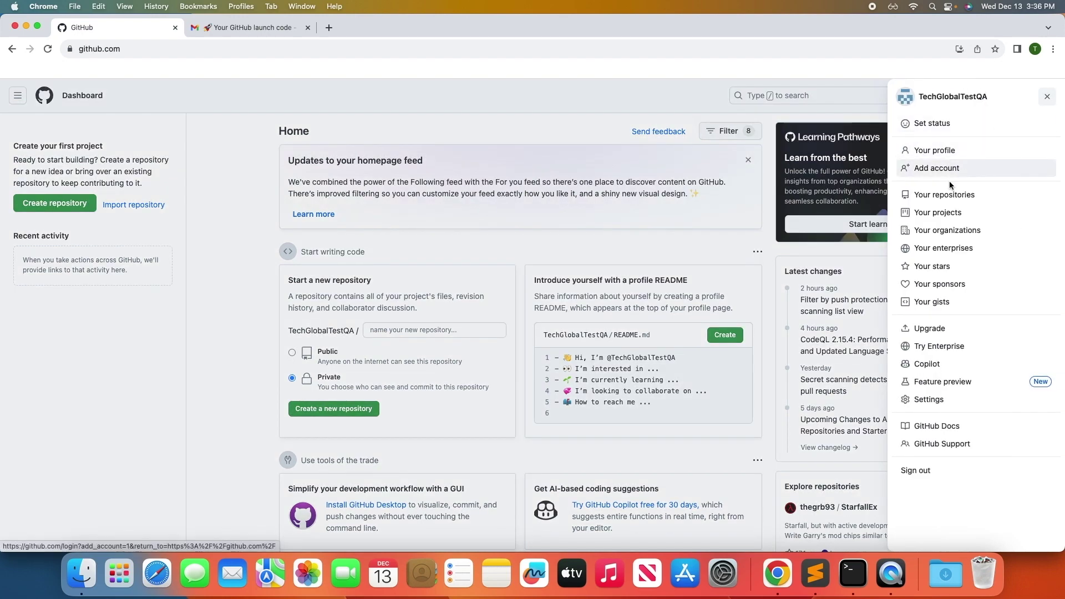
left_click(928, 399)
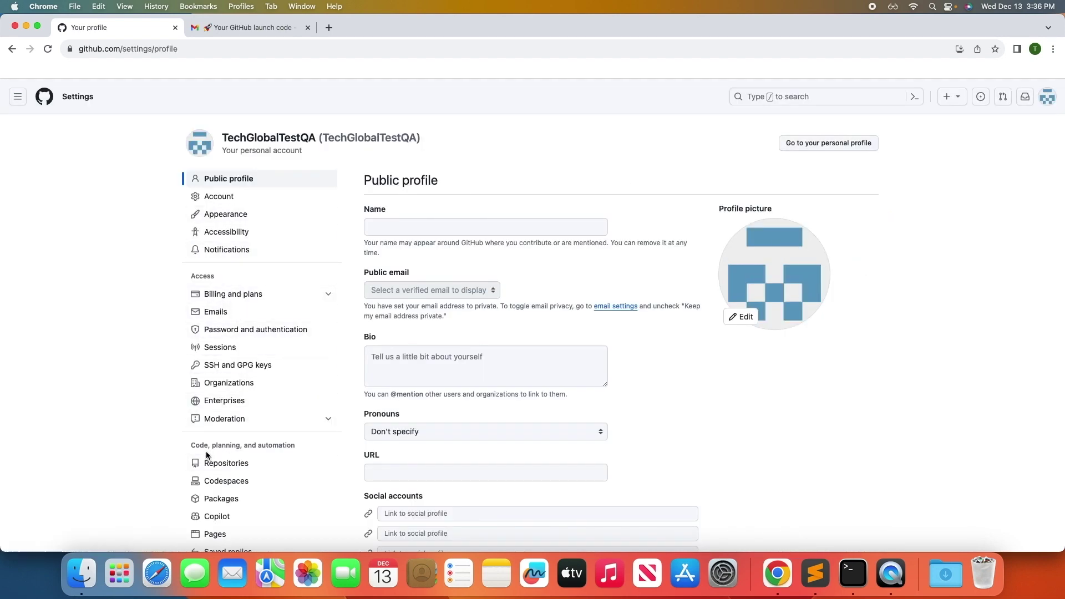
left_click(231, 469)
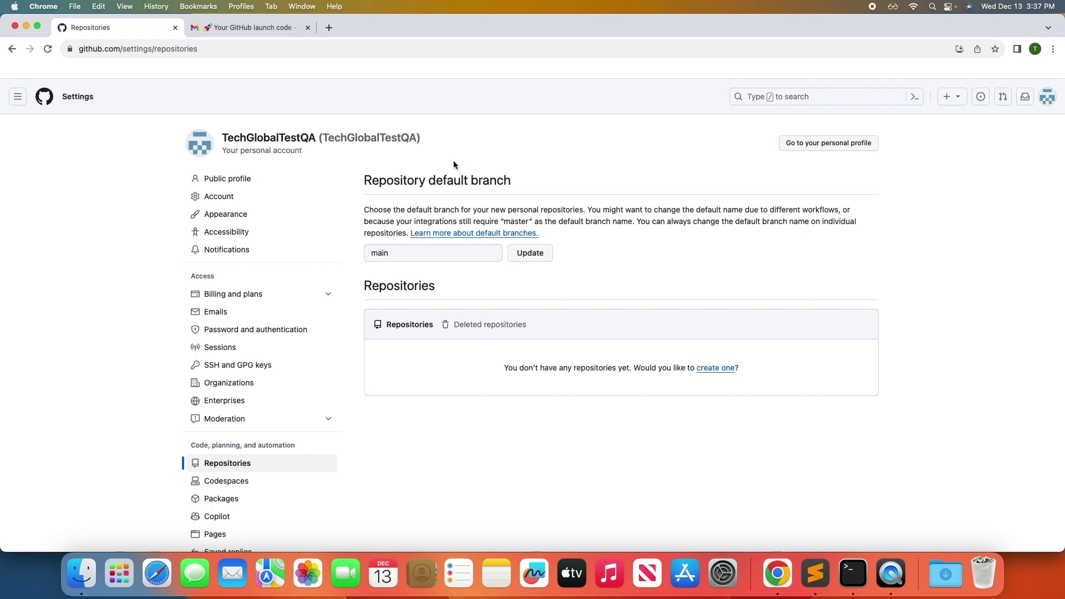
left_click_drag(426, 180, 531, 178)
key("super+Tab")
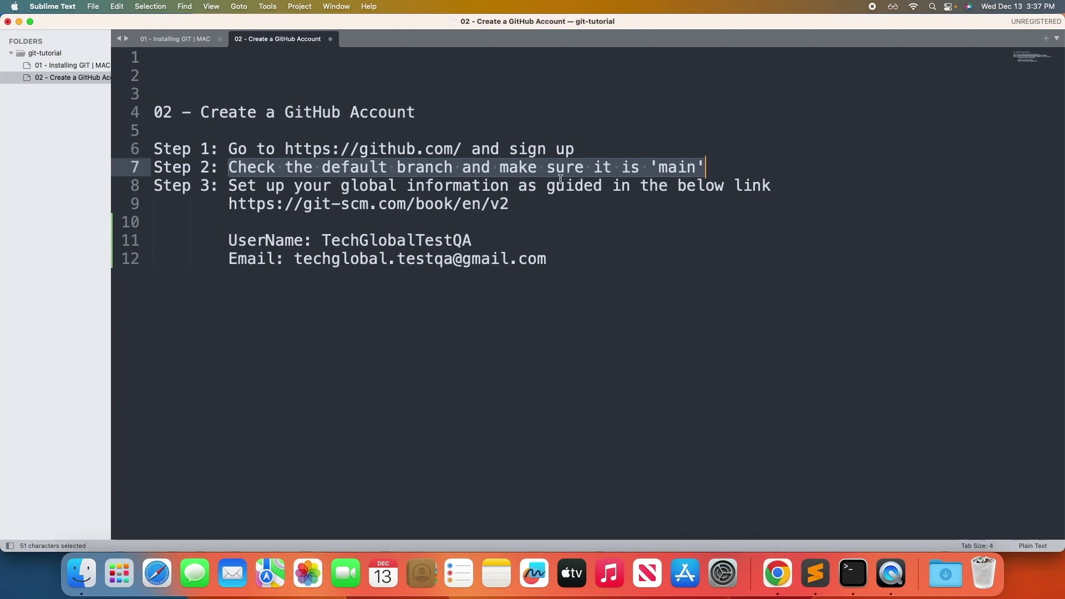
left_click(757, 158)
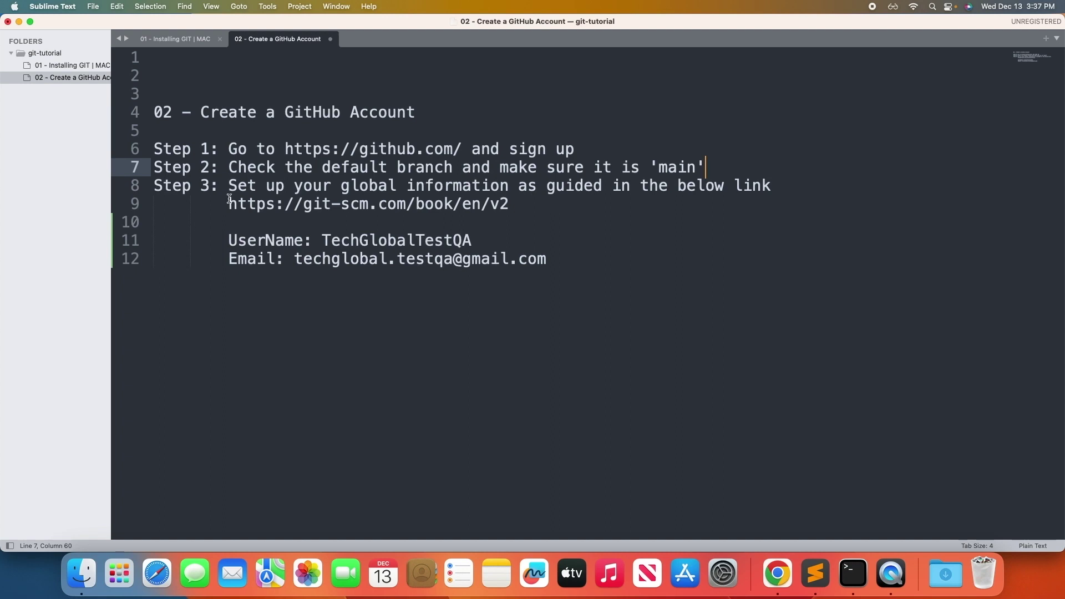
left_click_drag(229, 204, 515, 205)
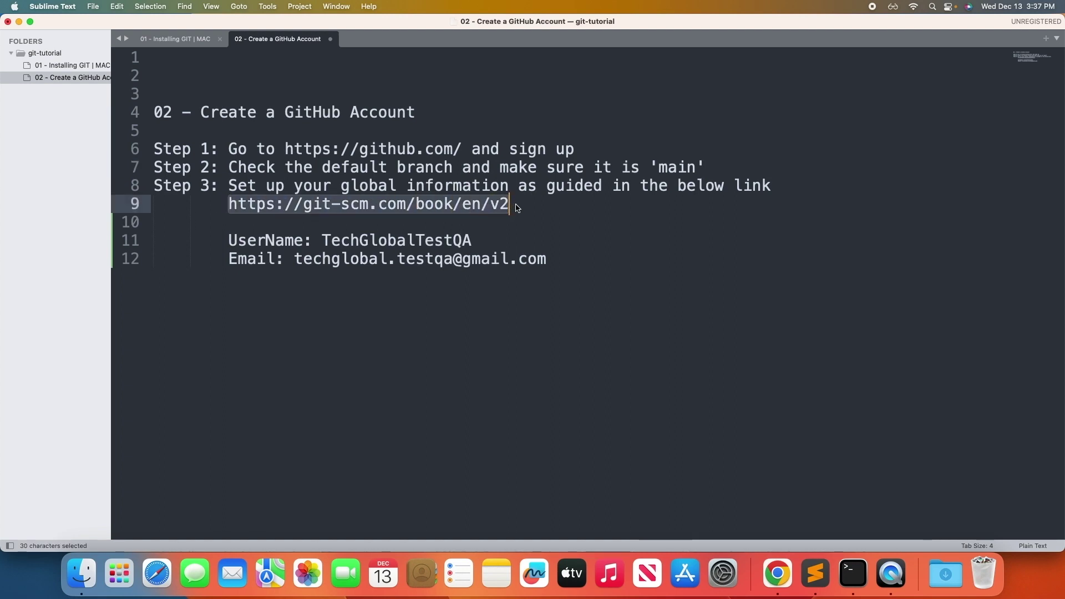
key("super+c")
key("super+Tab")
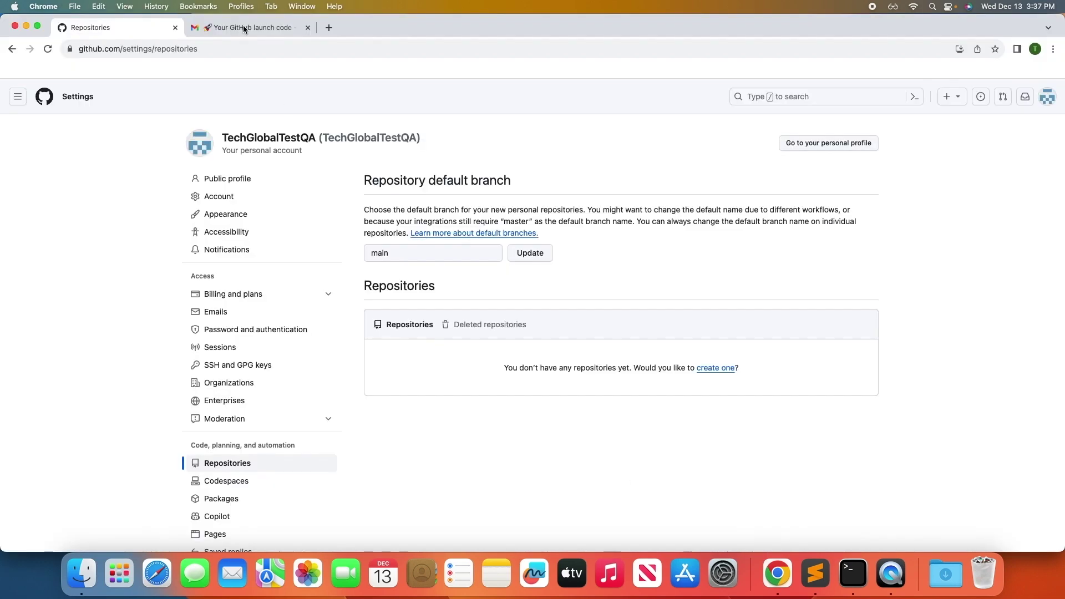
key("super+t")
left_click(280, 48)
key("super+v")
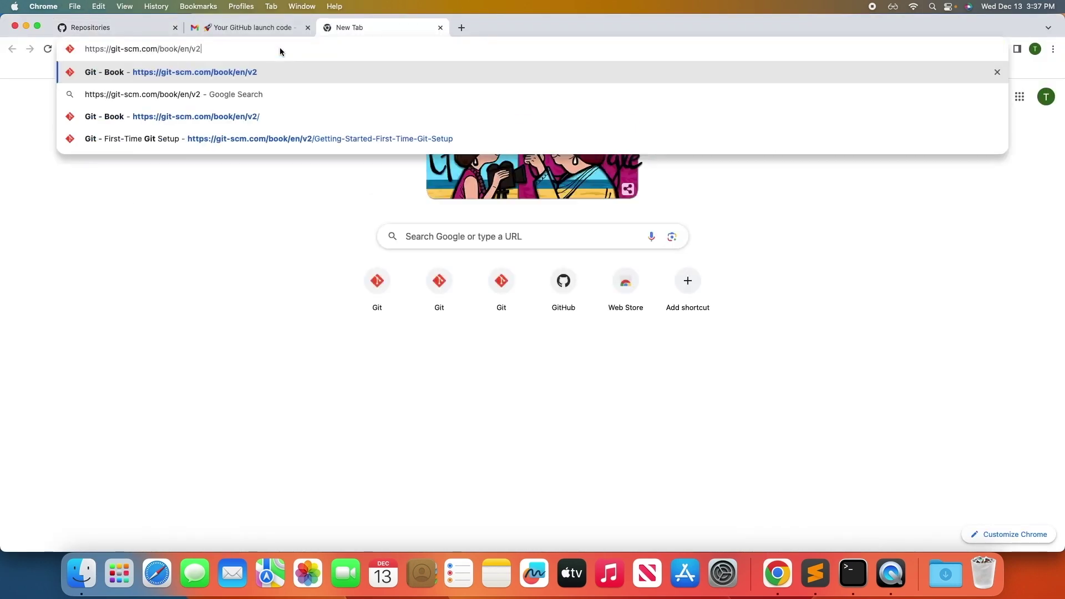
Load the Pro Git book and scroll 1.6 First-Time Git Setup down to Your Identity.
key("Return")
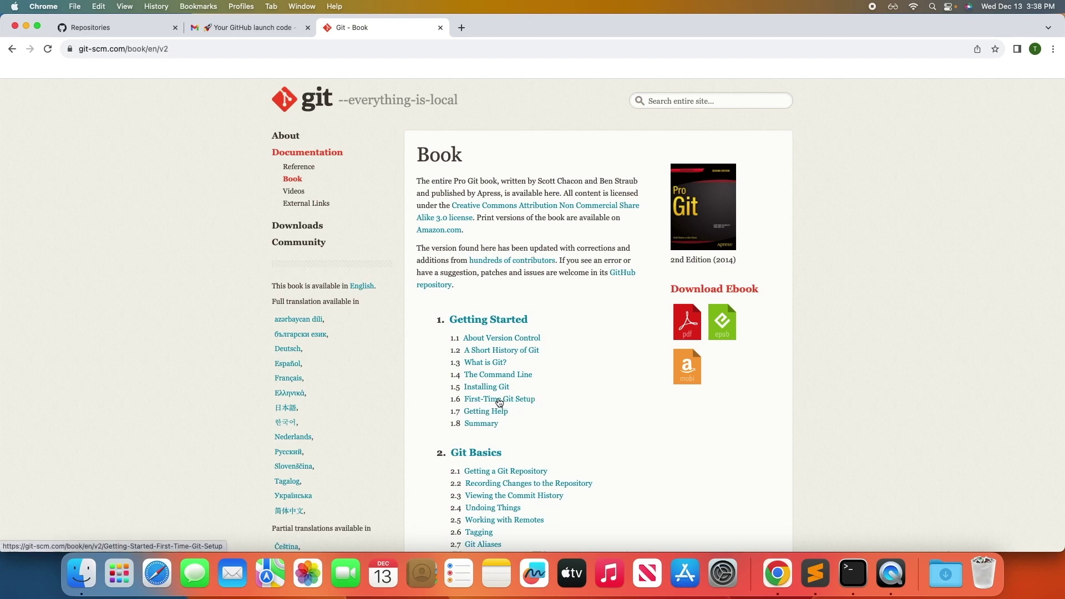
left_click(499, 400)
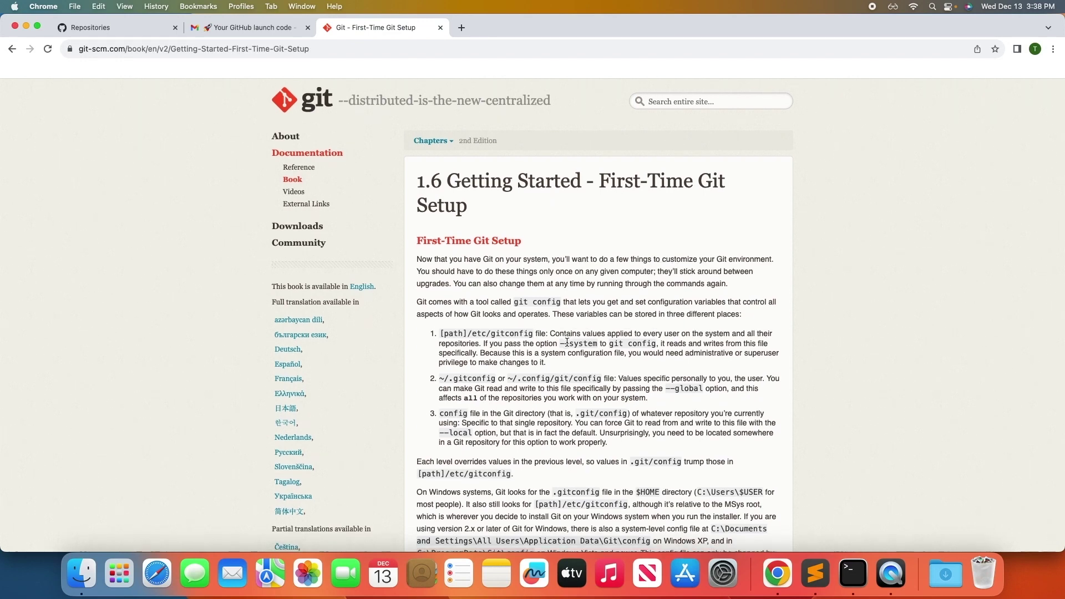
scroll(566, 343, "down", 5)
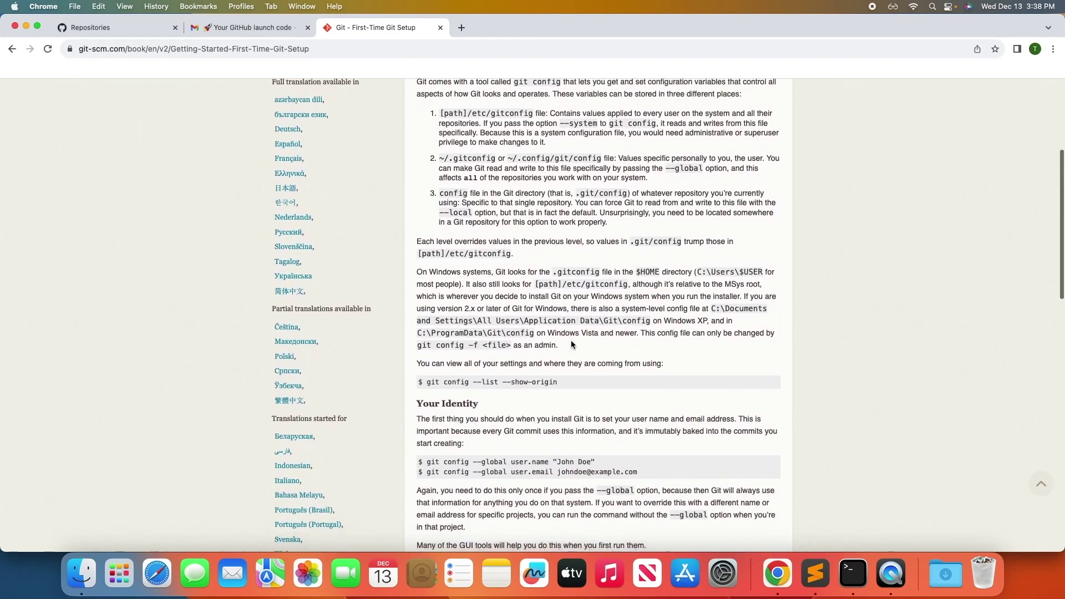
scroll(571, 344, "down", 3)
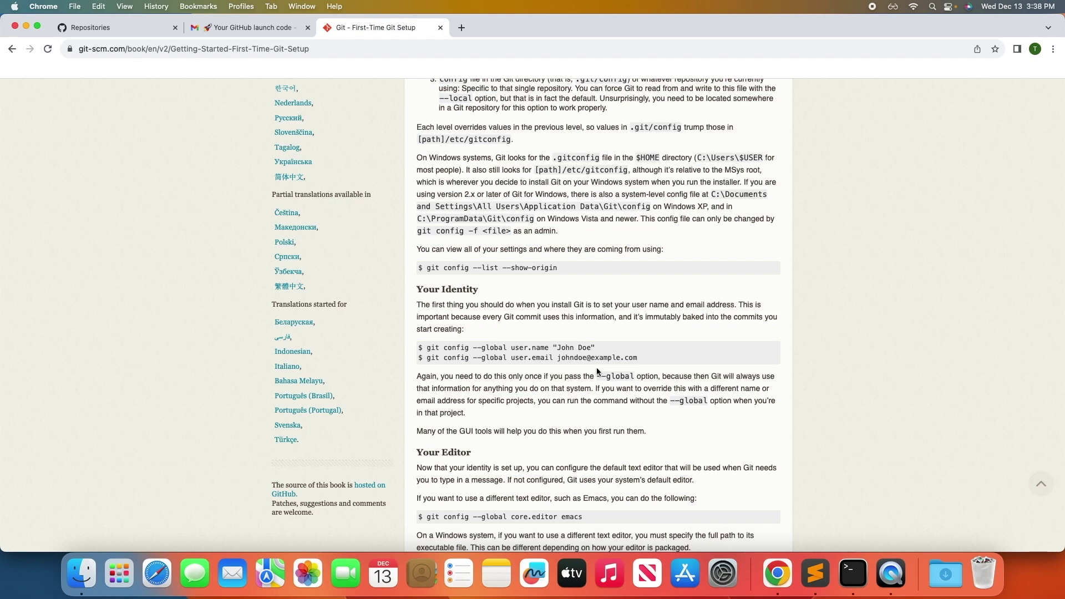
left_click(815, 574)
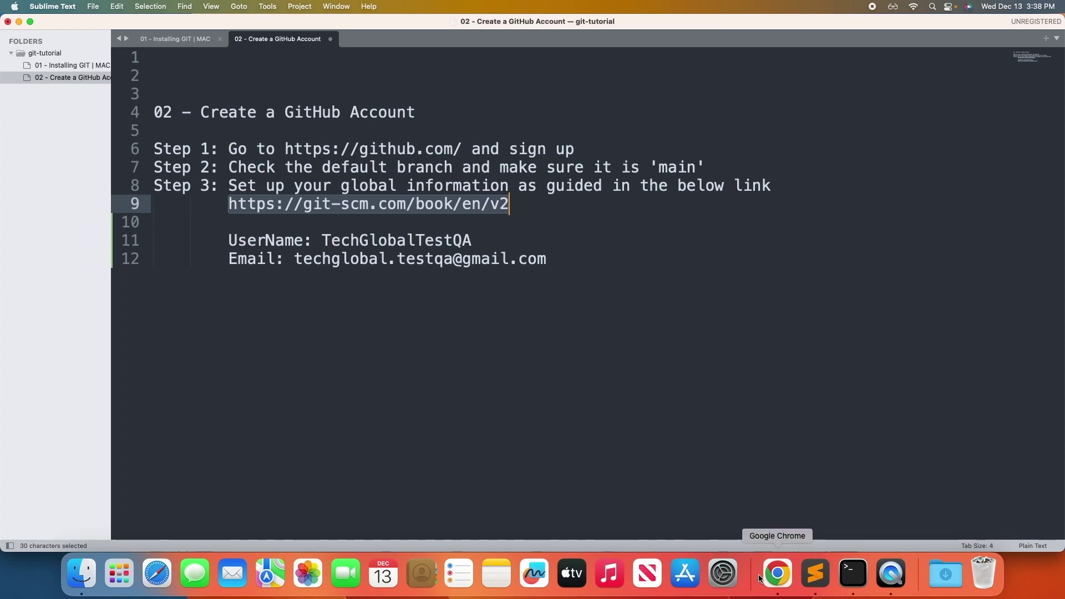
Paste the git config --global user.name and user.email commands below the Email line.
left_click(777, 577)
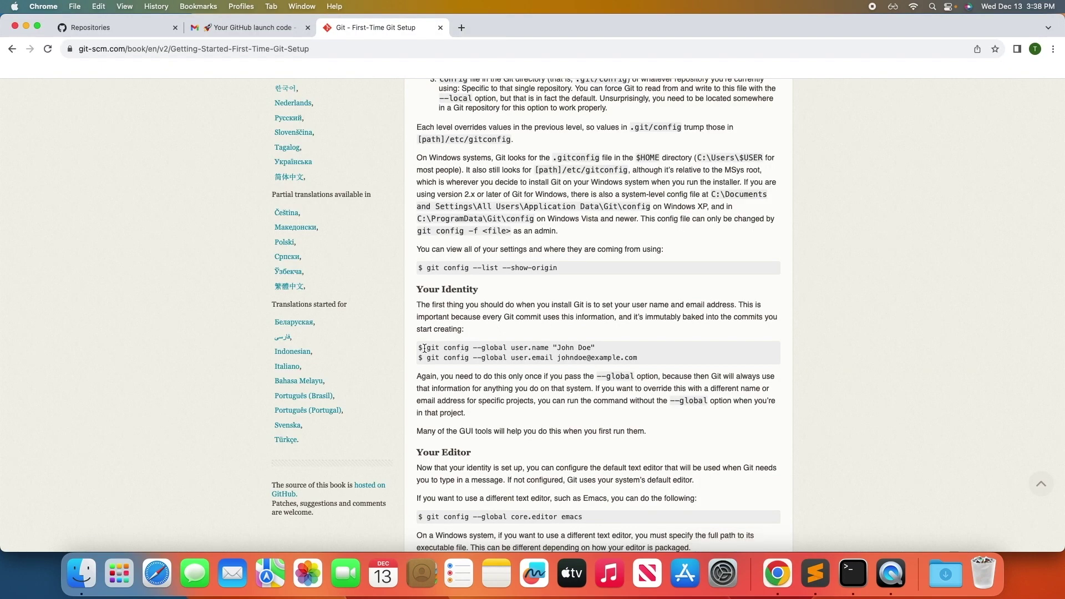
left_click_drag(424, 348, 638, 358)
key("super+c")
left_click(815, 574)
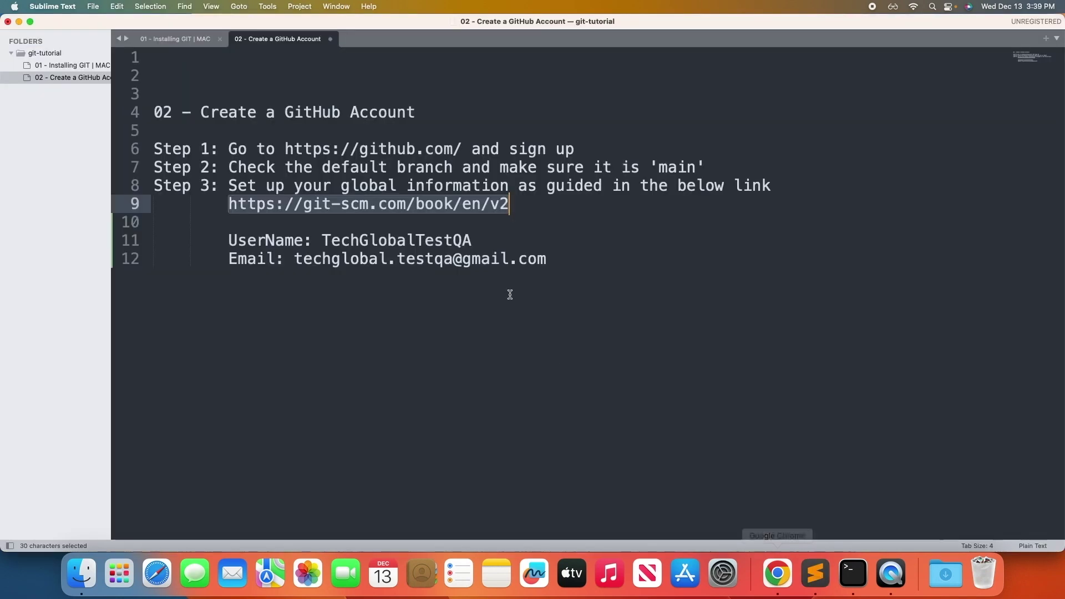
left_click(509, 294)
key("Return")
key("Return")
key("super+v")
Remove the $ prompt and indentation so both commands start at the line beginning.
left_click_drag(172, 314, 150, 314)
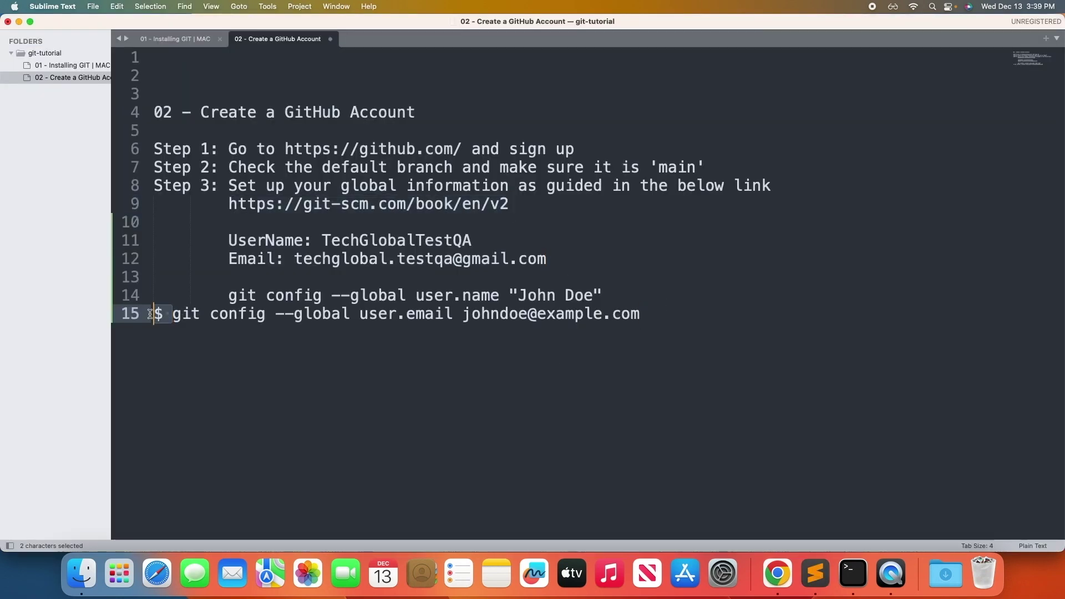
key("Tab")
key("Tab")
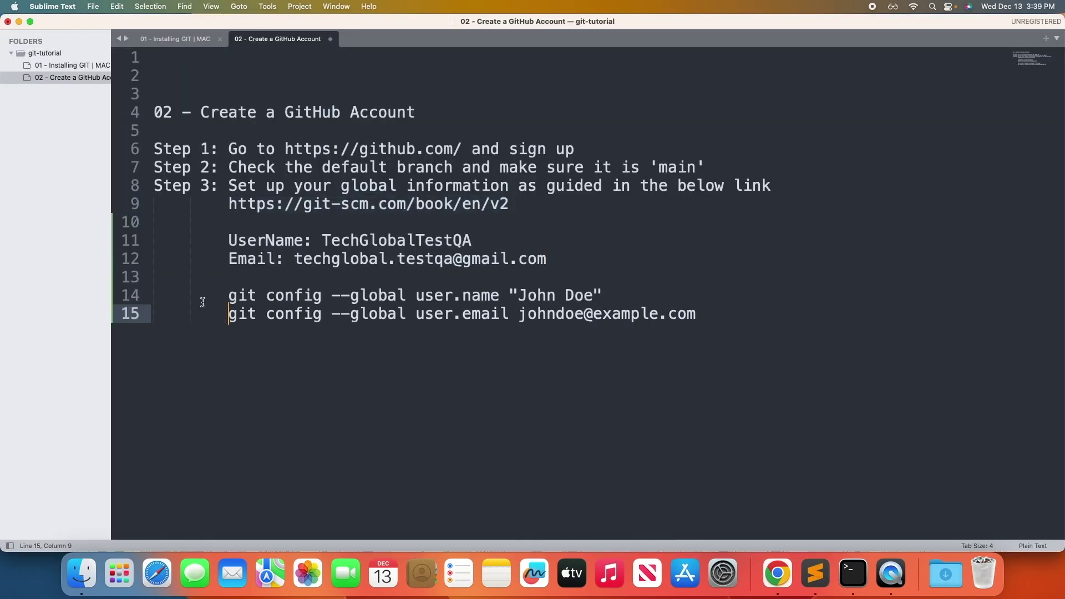
key("Up")
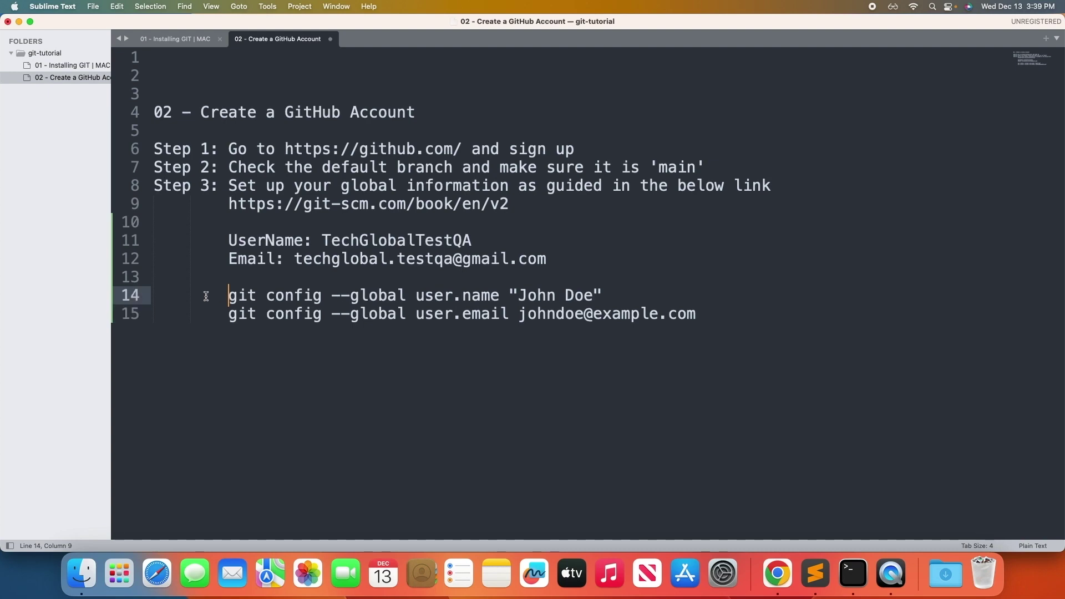
key("BackSpace")
key("BackSpace")
key("Down")
key("Delete")
key("Delete")
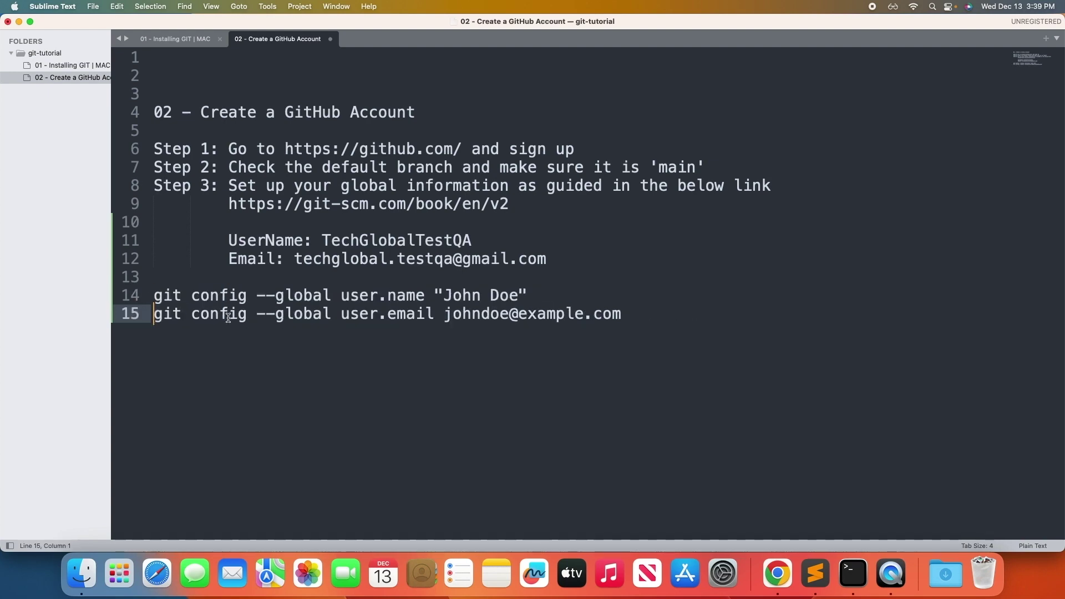
key("super+Tab")
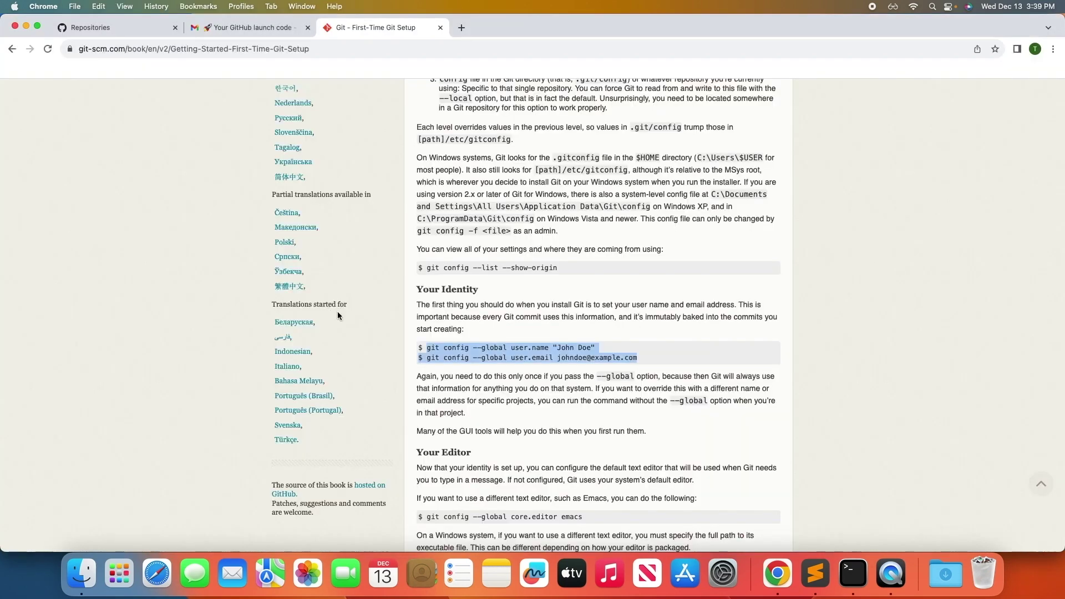
Copy the git config --global init.defaultBranch main command from the 'Your default branch name' section.
scroll(516, 344, "up", 2)
scroll(517, 344, "down", 6)
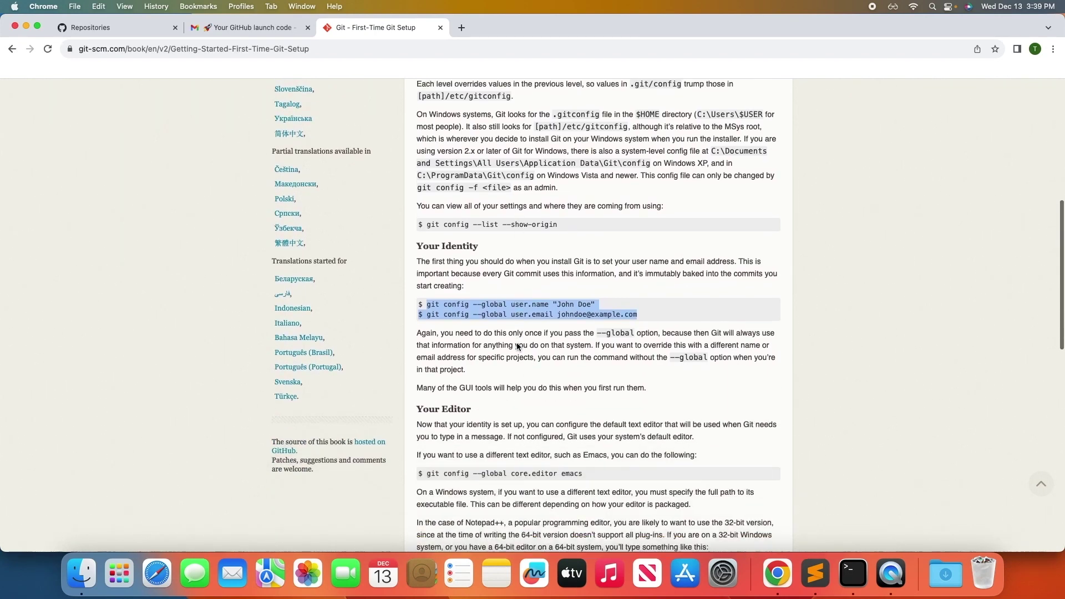
scroll(517, 344, "down", 5)
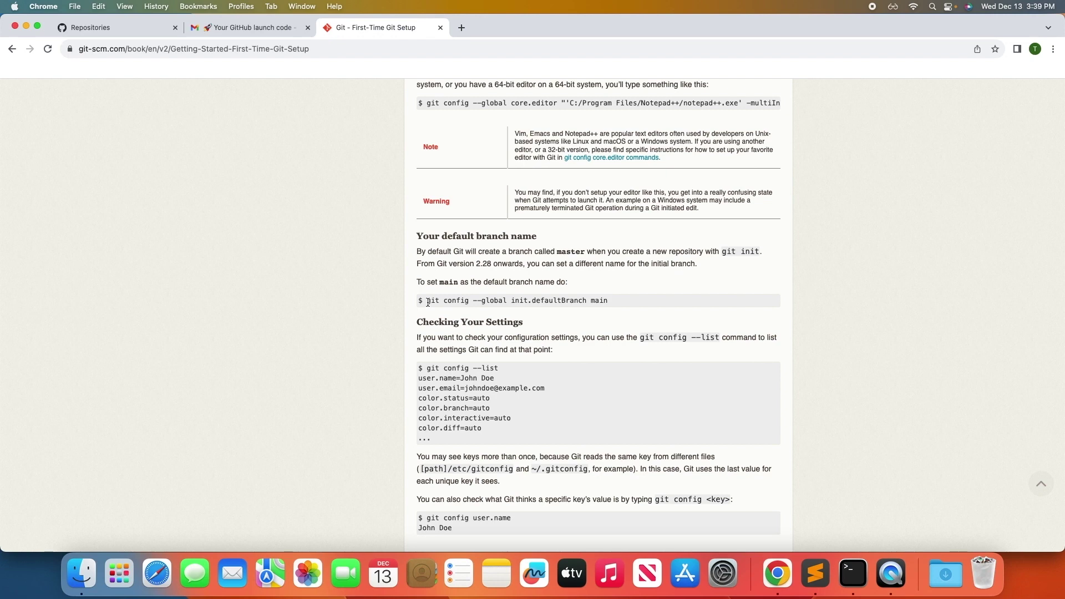
left_click_drag(428, 302, 607, 302)
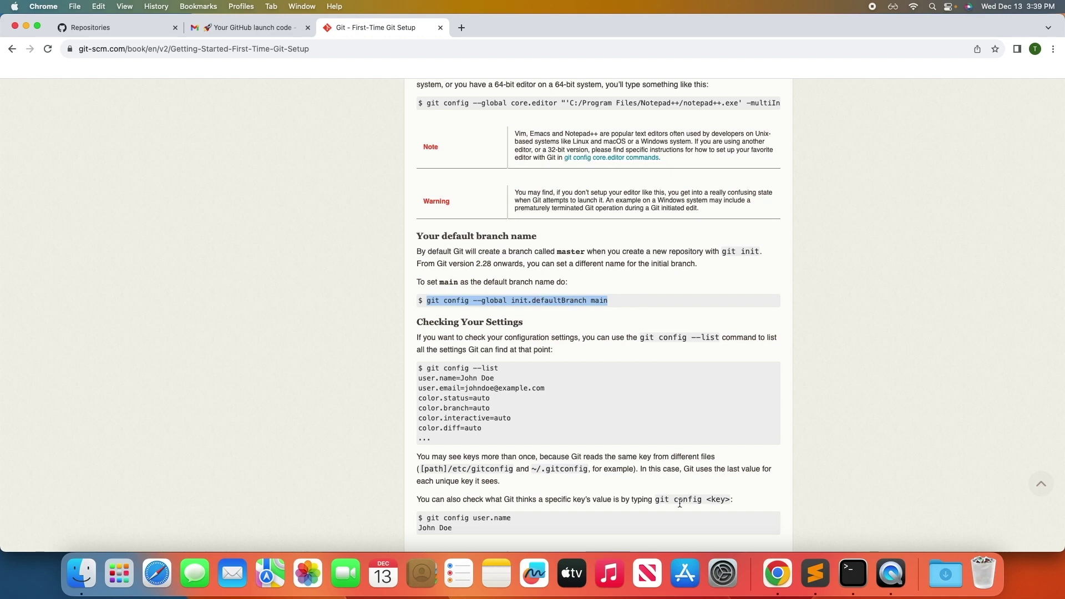
key("super+Tab")
Add git config --global init.defaultBranch main as line 16 of the notes.
left_click(609, 315)
key("Return")
key("super+v")
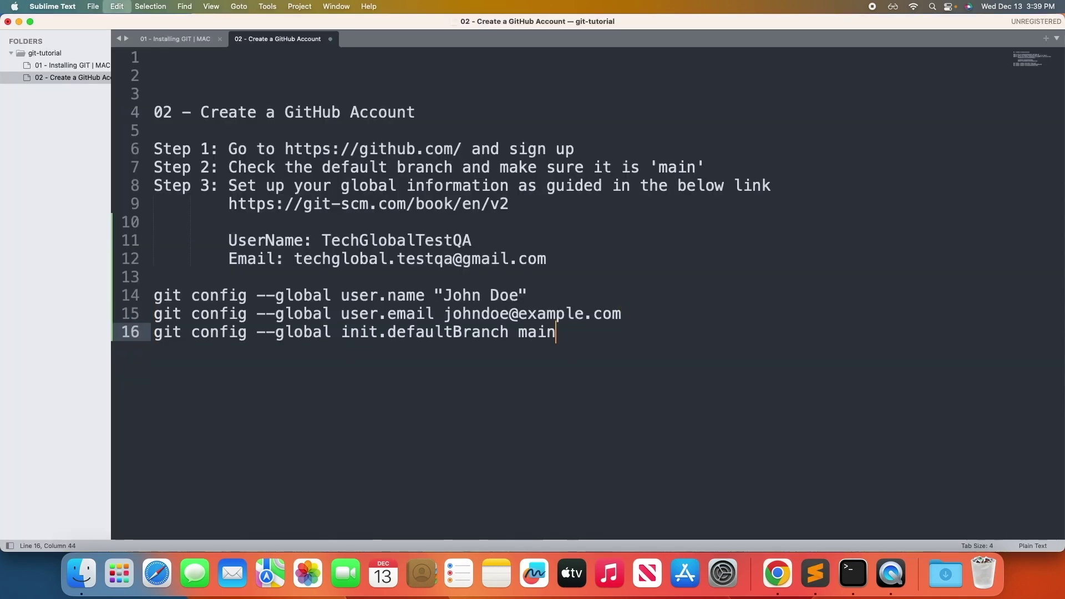
Replace the sample name and e-mail on lines 14–15 with the GitHub username and account e-mail.
left_click_drag(444, 296, 510, 295)
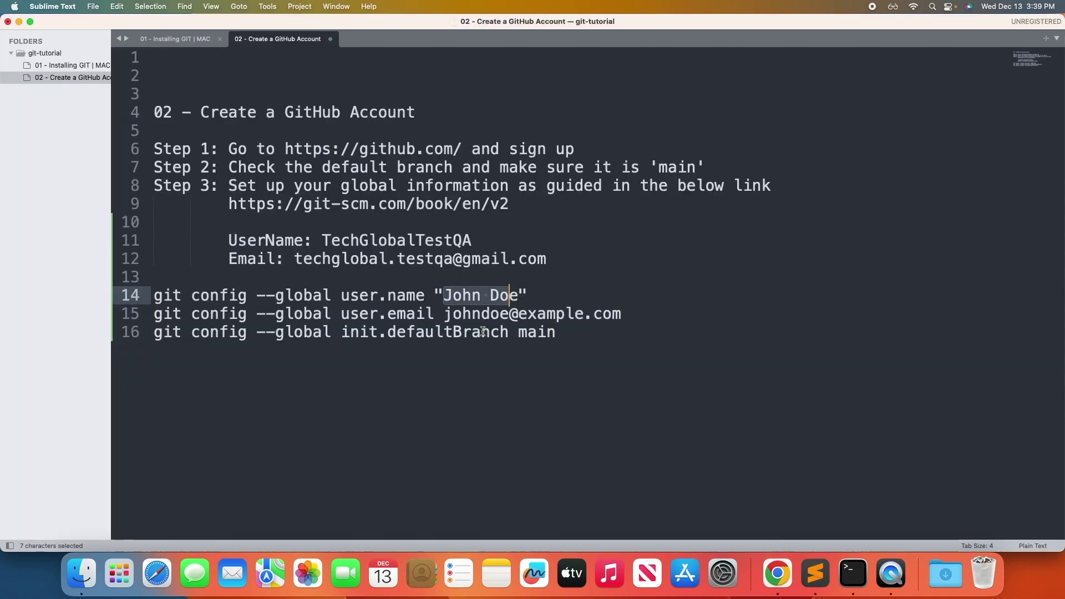
double_click(398, 244)
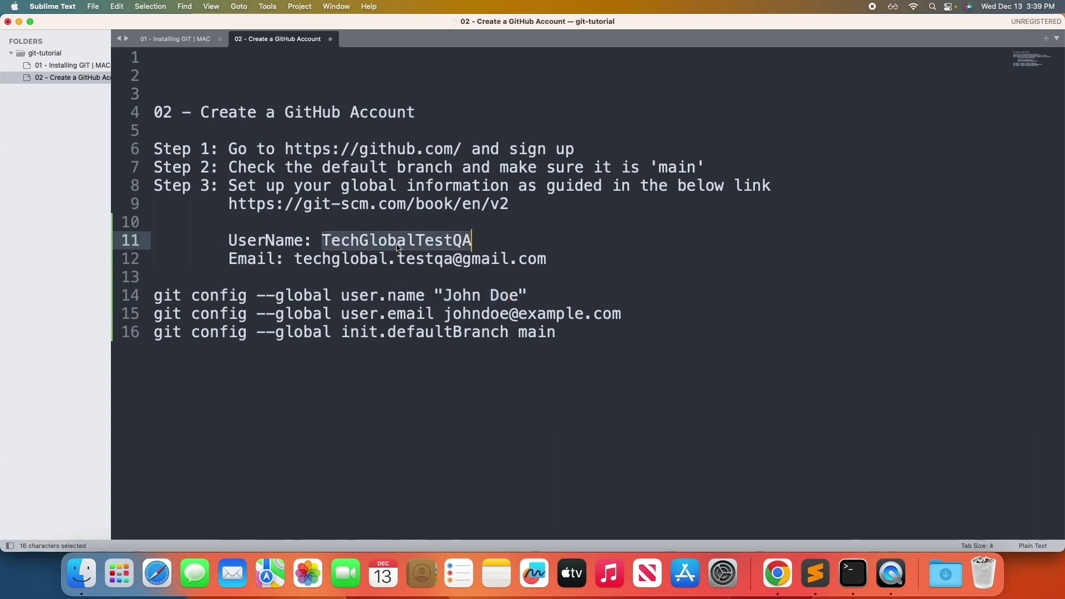
key("super+c")
left_click_drag(445, 295, 520, 295)
key("super+v")
left_click_drag(294, 258, 552, 256)
key("super+c")
left_click_drag(444, 314, 622, 311)
key("super+v")
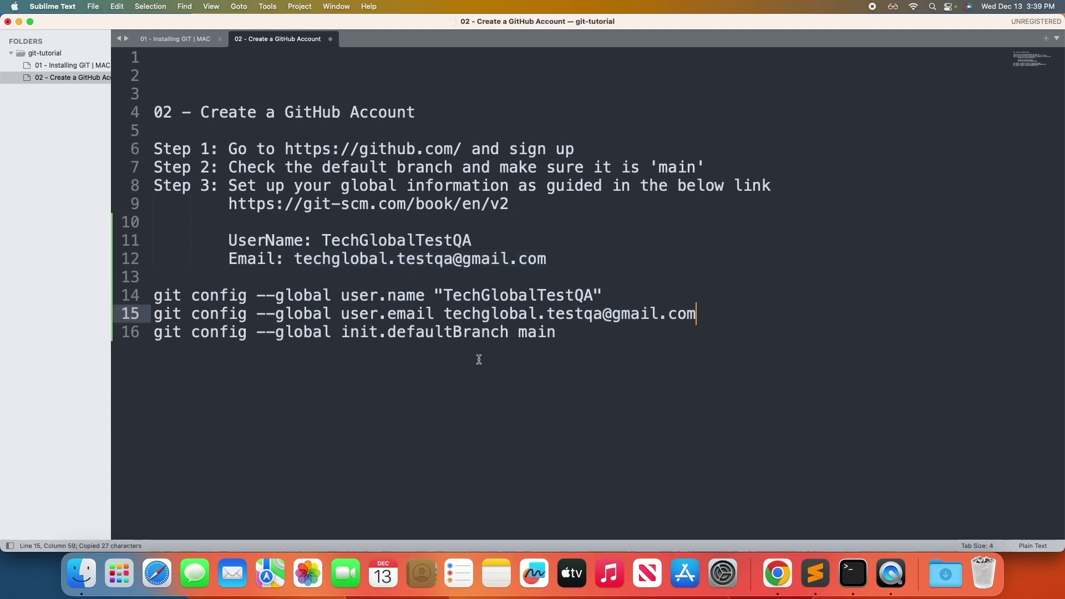
Copy the three completed git config commands on lines 14–16.
left_click(563, 333)
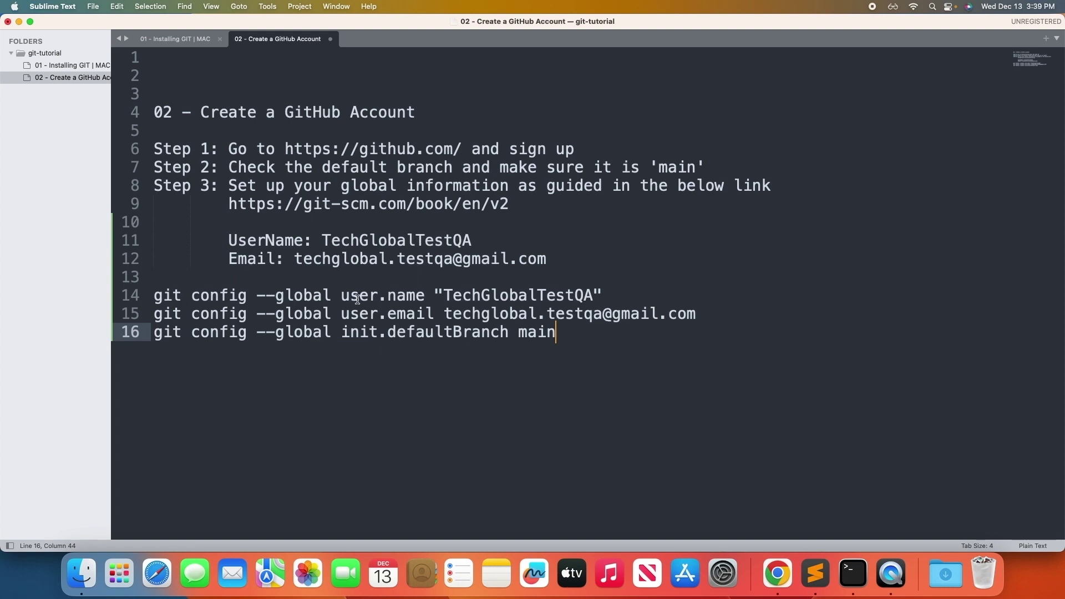
left_click_drag(572, 336, 147, 301)
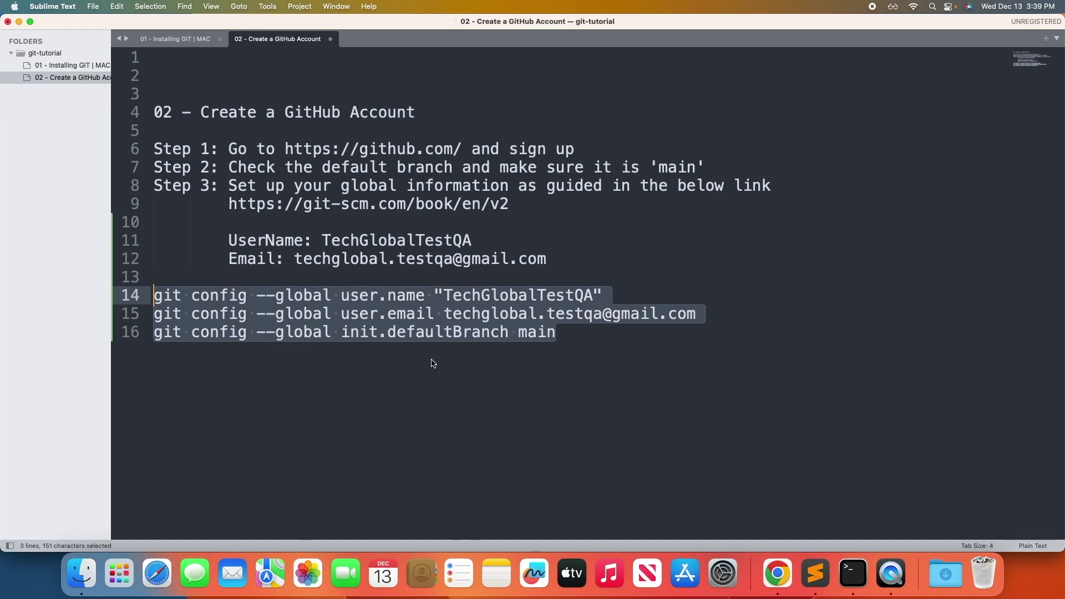
key("super+c")
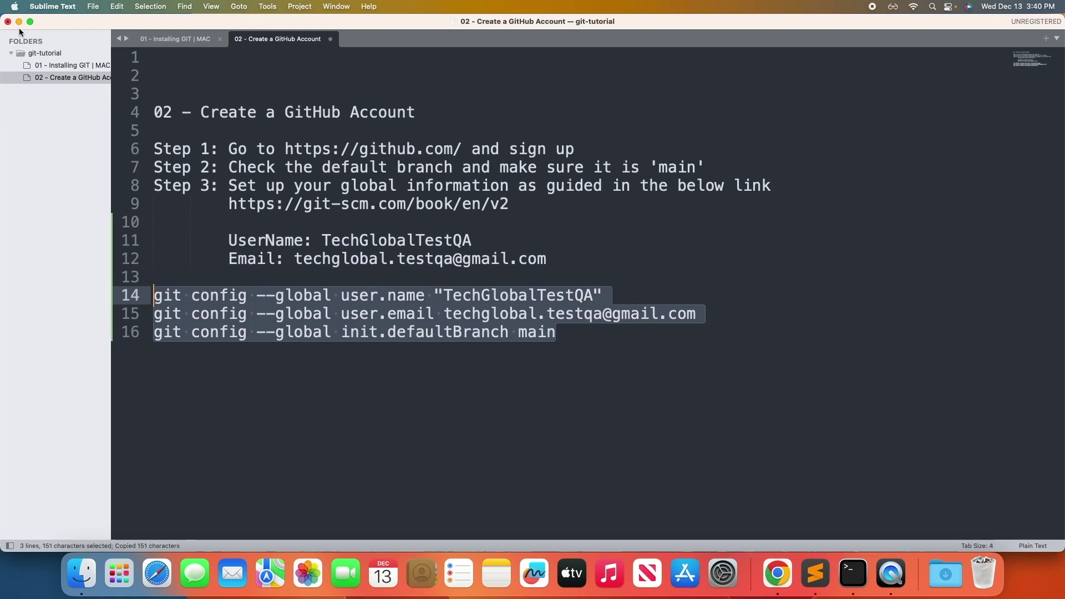
left_click(19, 25)
Launch Terminal through Spotlight search for 'terminal'.
left_click(20, 24)
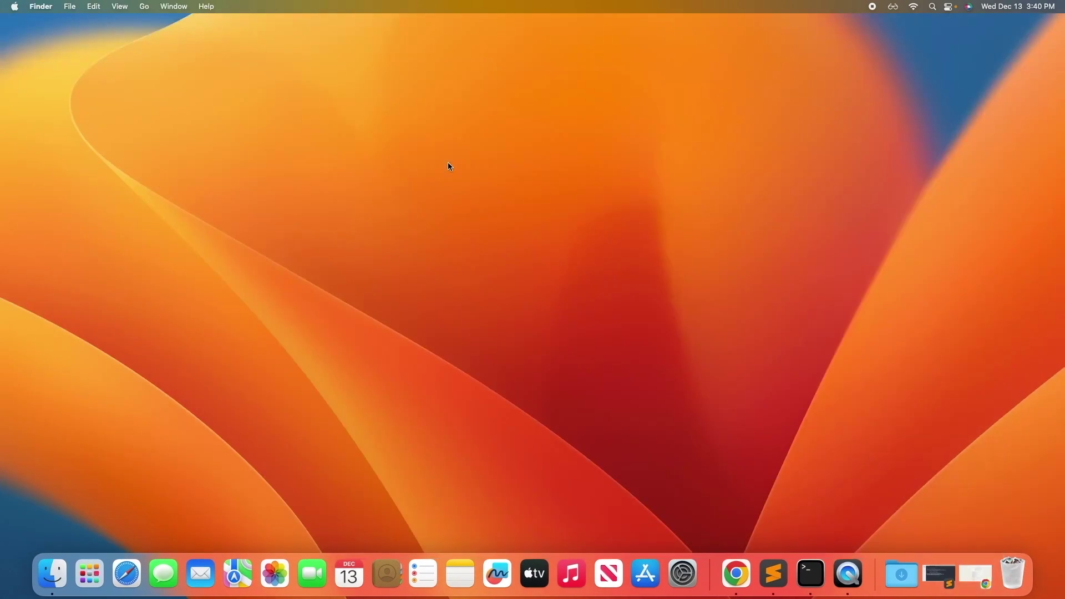
key("super+space")
type("terminal")
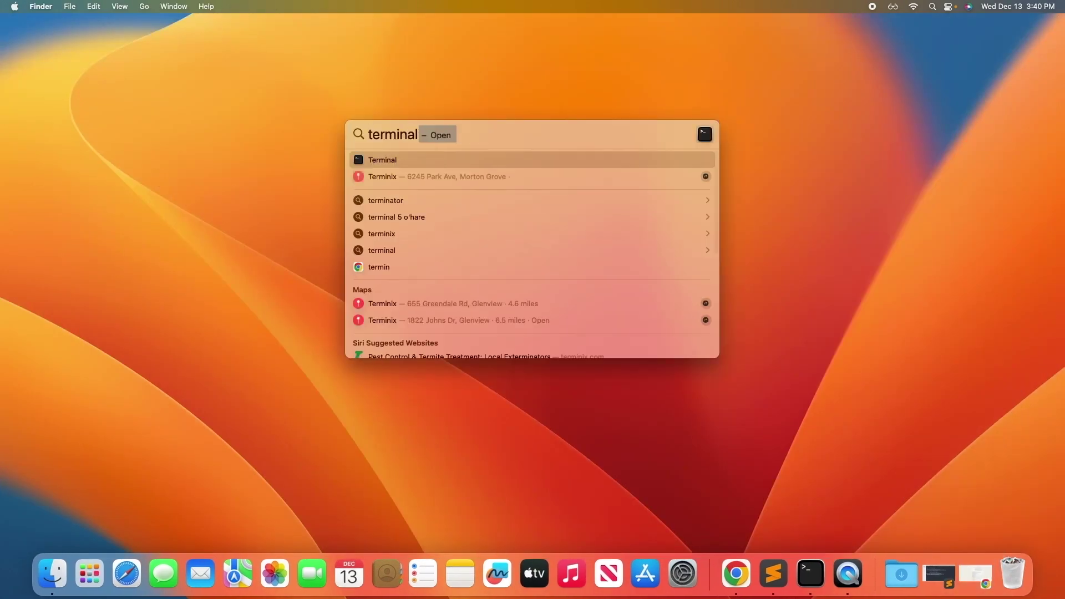
key("Return")
key("super+plus")
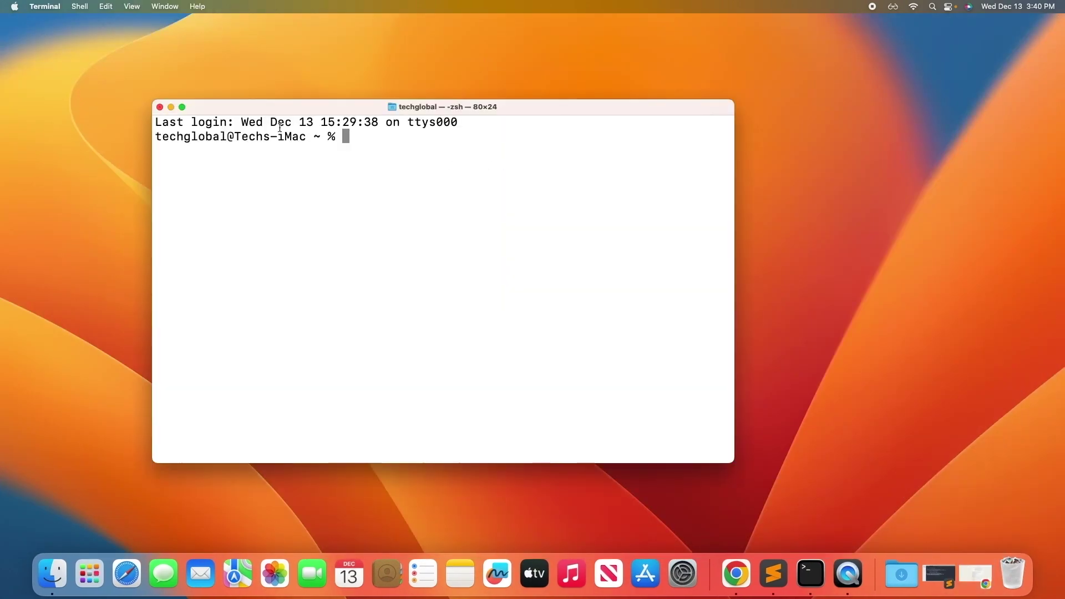
Run the three pasted global git config commands for name, e-mail and default branch main.
key("super+v")
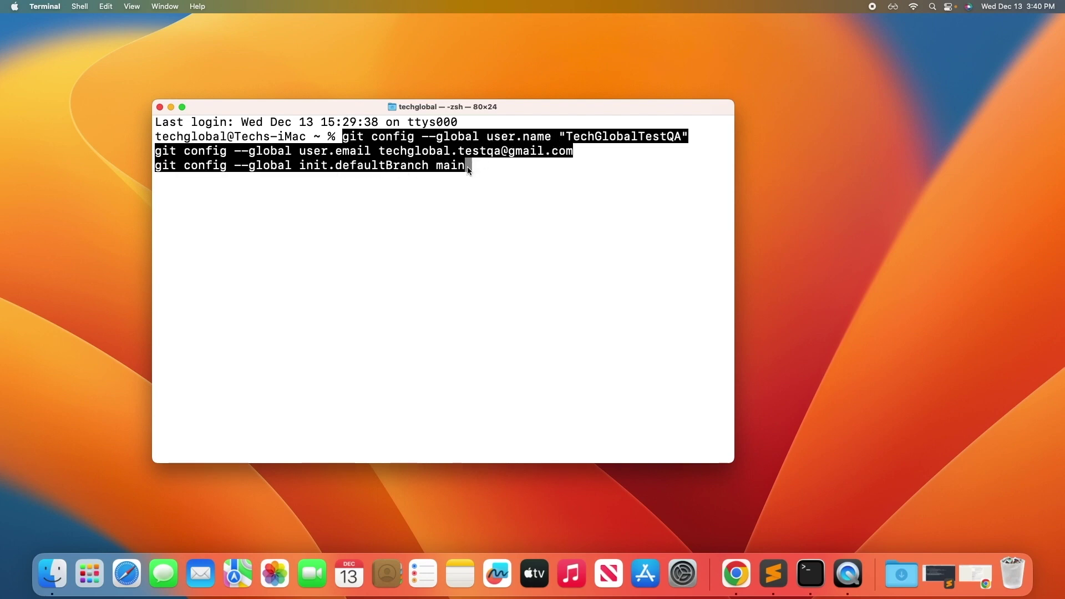
key("Return")
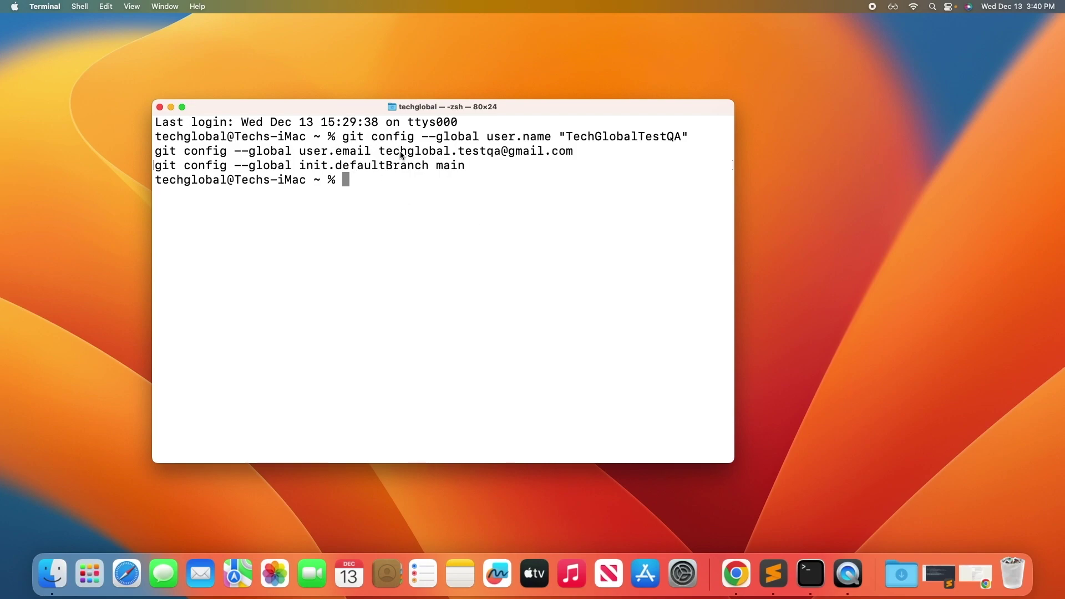
left_click(742, 580)
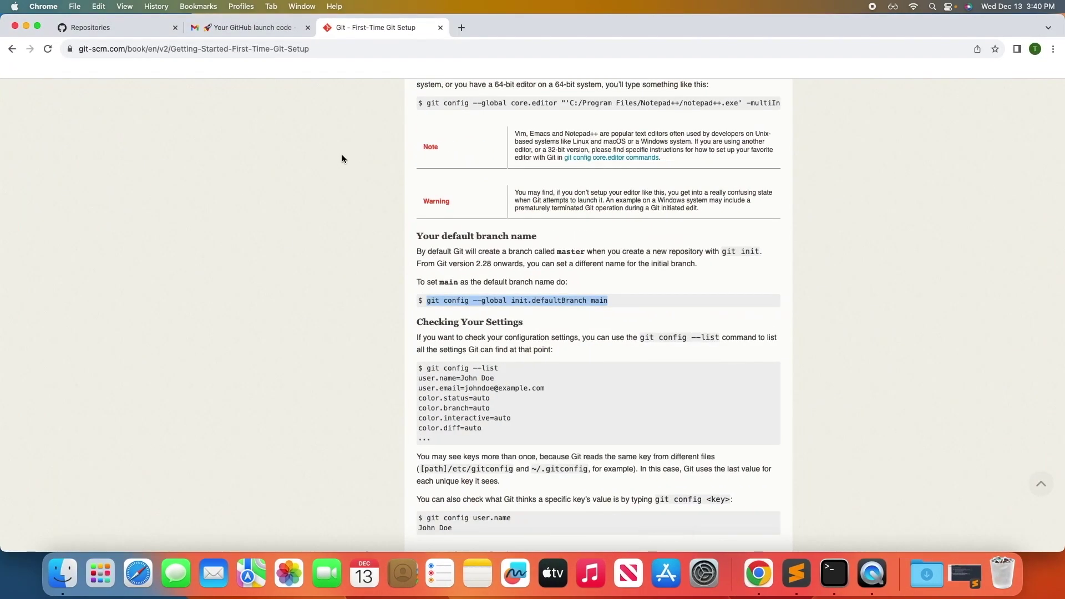
Select git config --list under 'You can view all of your settings' on the git-scm page.
scroll(537, 415, "down", 5)
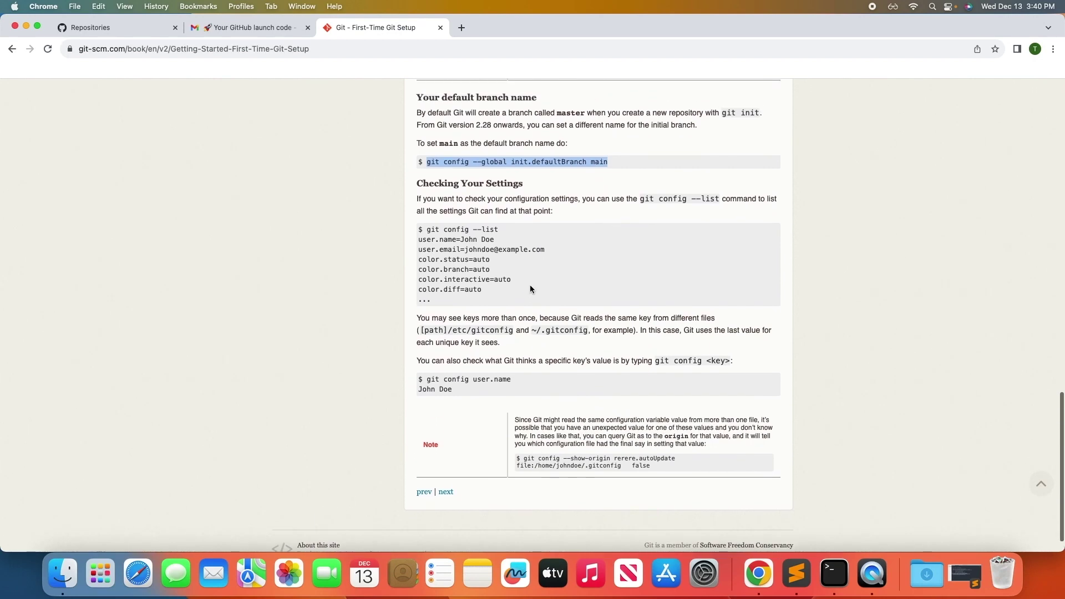
scroll(536, 300, "up", 8)
scroll(536, 301, "up", 18)
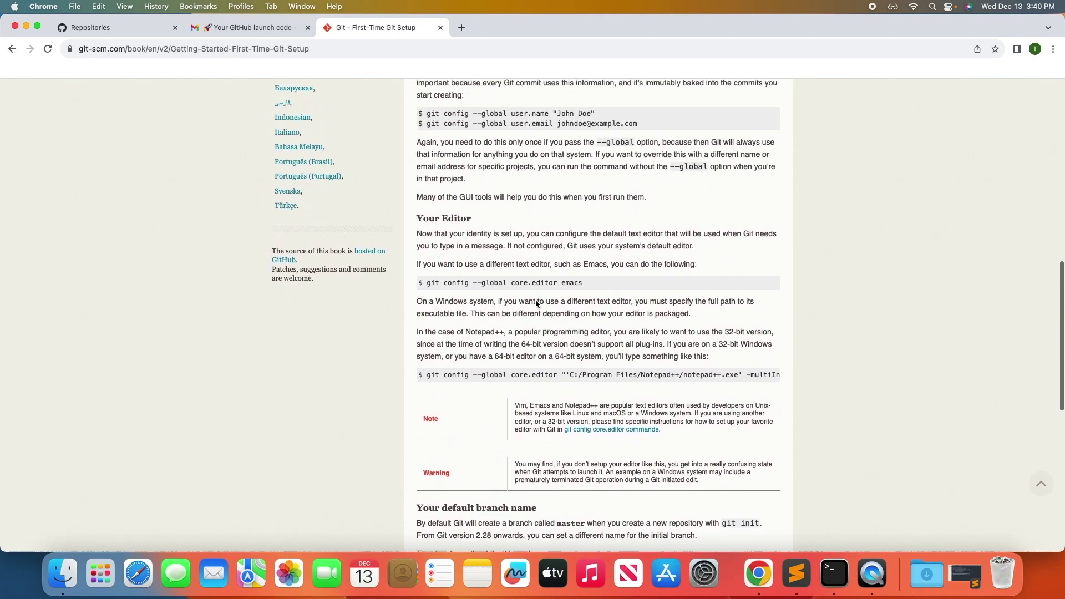
scroll(527, 319, "up", 1)
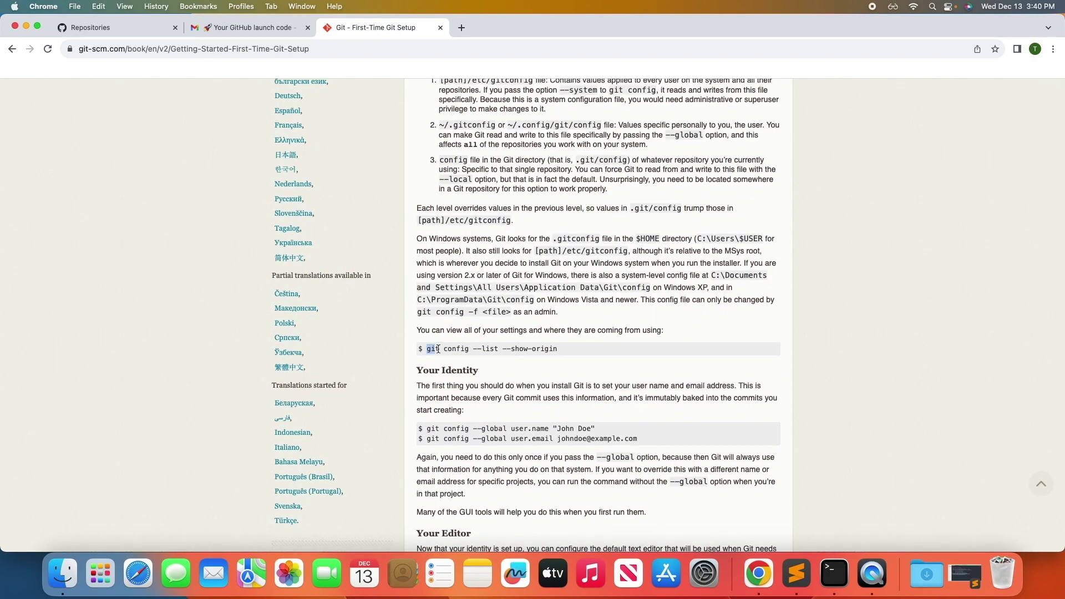
left_click_drag(427, 348, 500, 348)
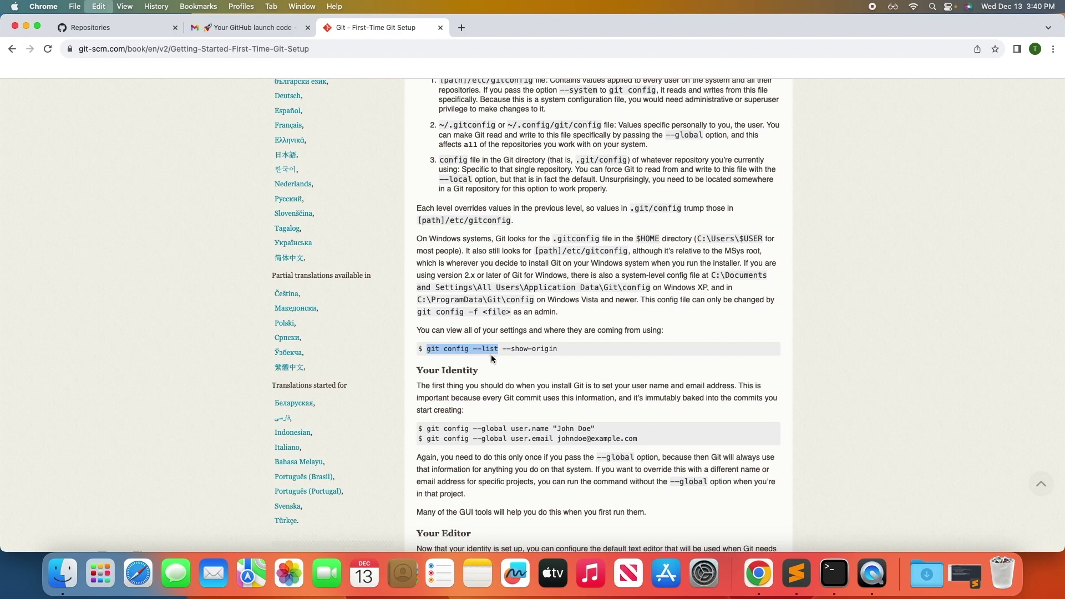
left_click(796, 573)
Write the note 'Run below command to check global information' with git config --list on line 19.
type("below ")
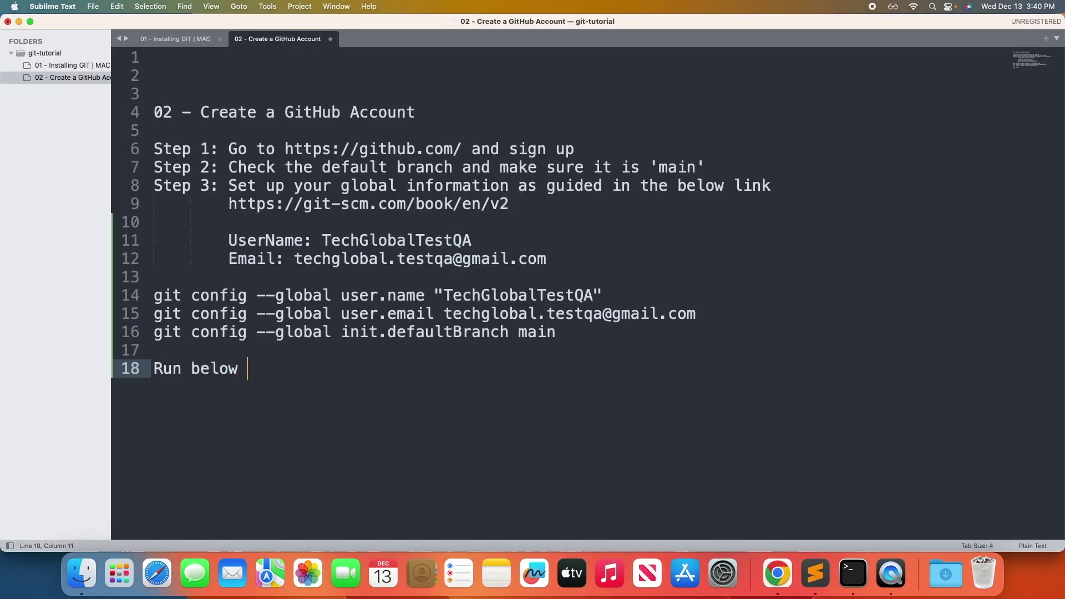
type("command to check global ino")
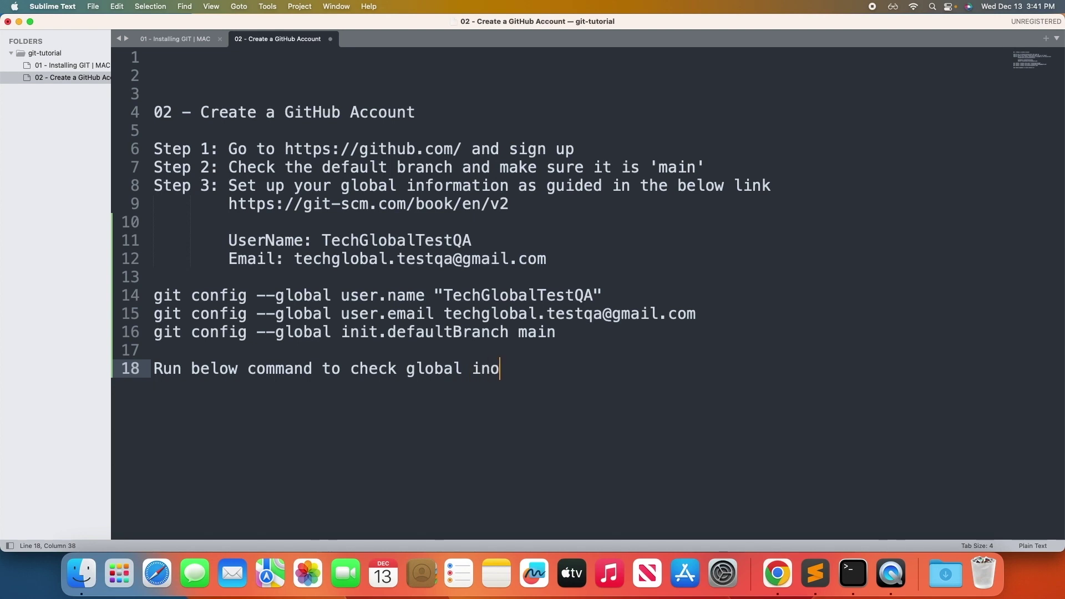
key("BackSpace")
type("formation")
key("Return")
type("git config --list")
Copy the git config --list command from line 19.
left_click_drag(585, 340, 154, 295)
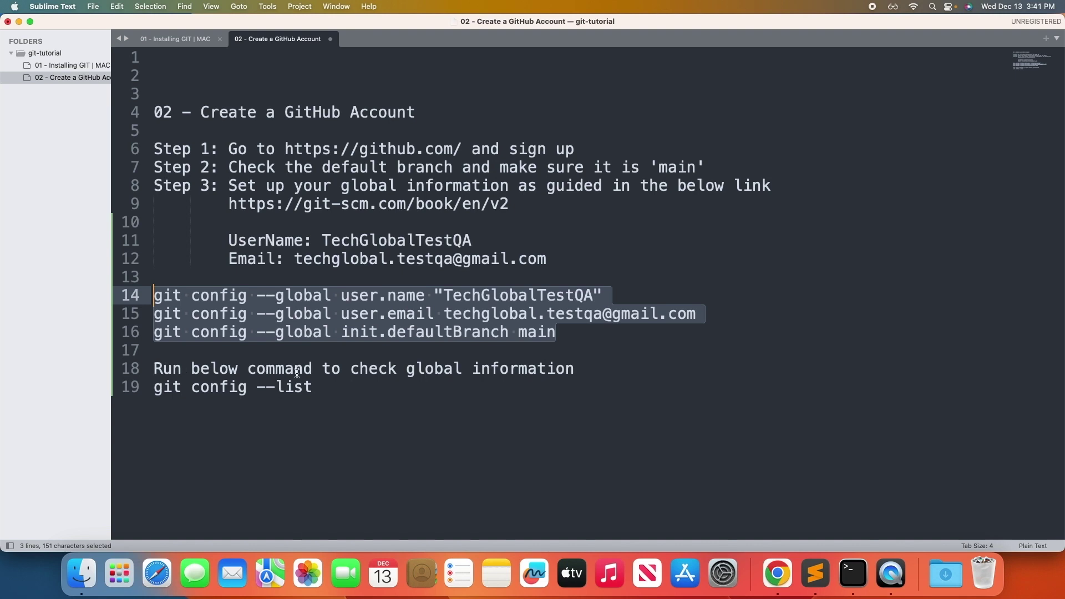
left_click(319, 392)
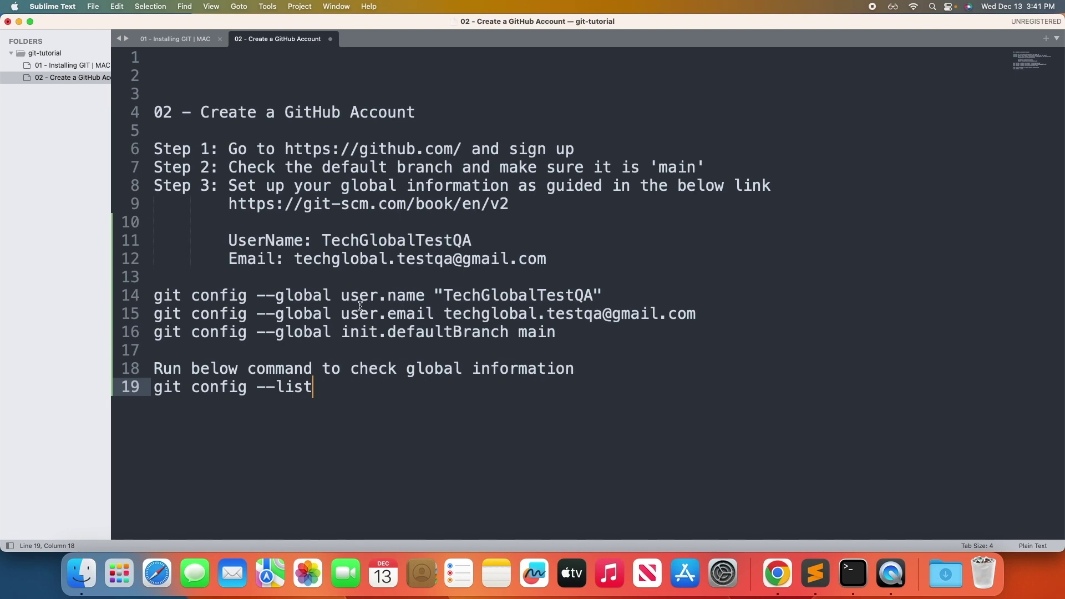
left_click_drag(317, 386, 157, 388)
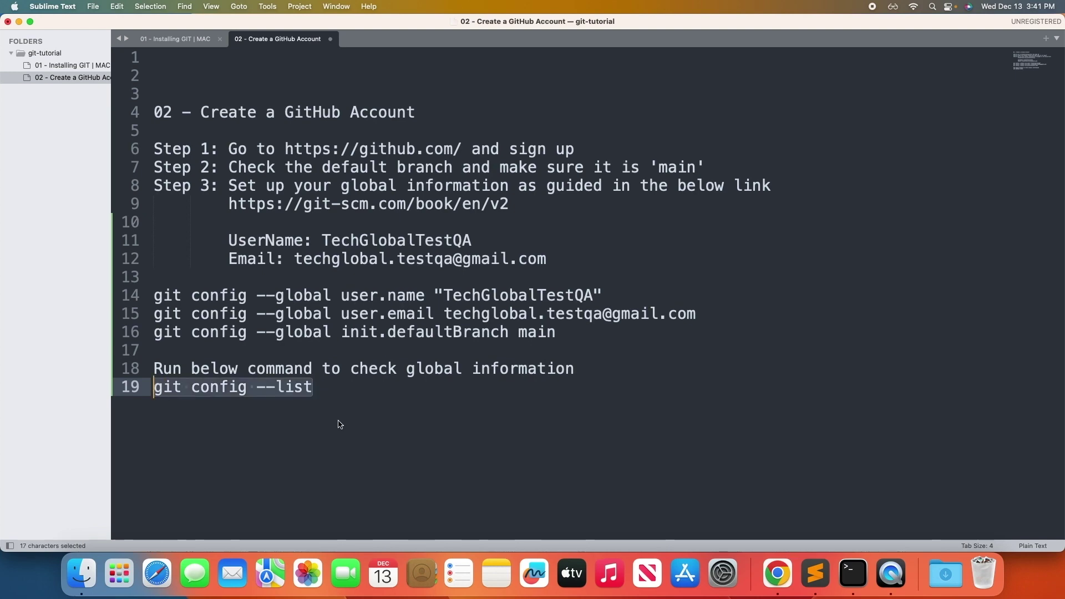
key("super+c")
left_click(20, 22)
Run git config --list in the Terminal window.
left_click(24, 25)
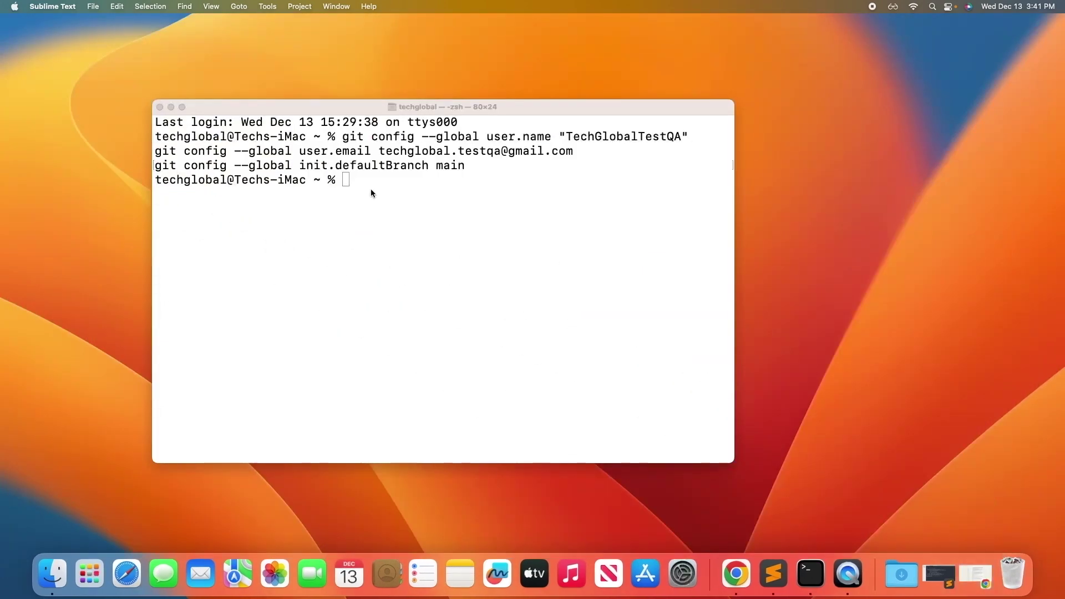
left_click(351, 183)
key("super+v")
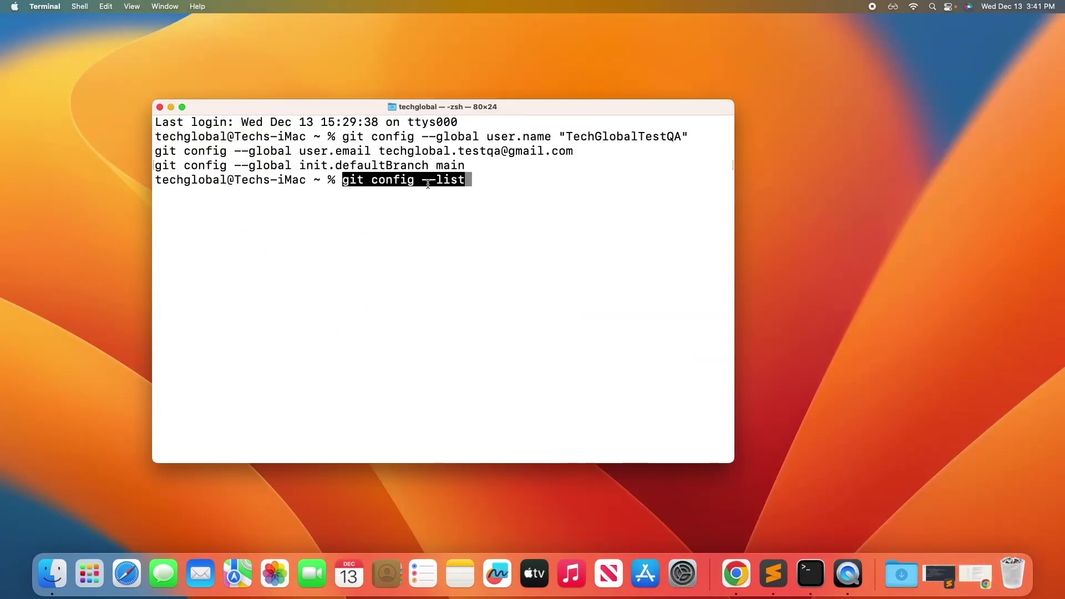
key("Return")
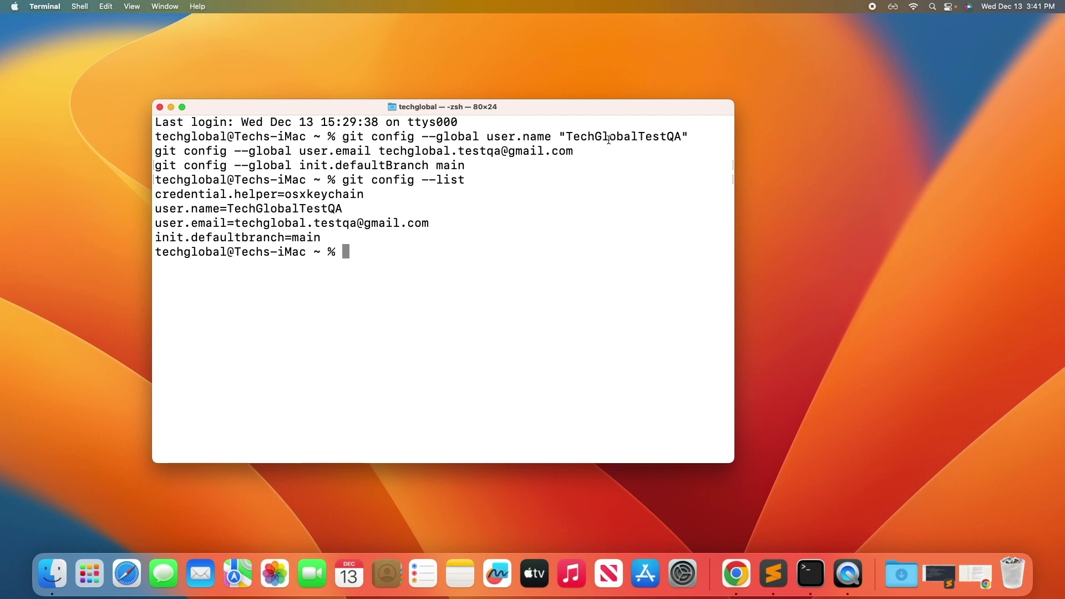
Highlight the configured user name, e-mail and default branch main in the output.
left_click_drag(227, 209, 343, 208)
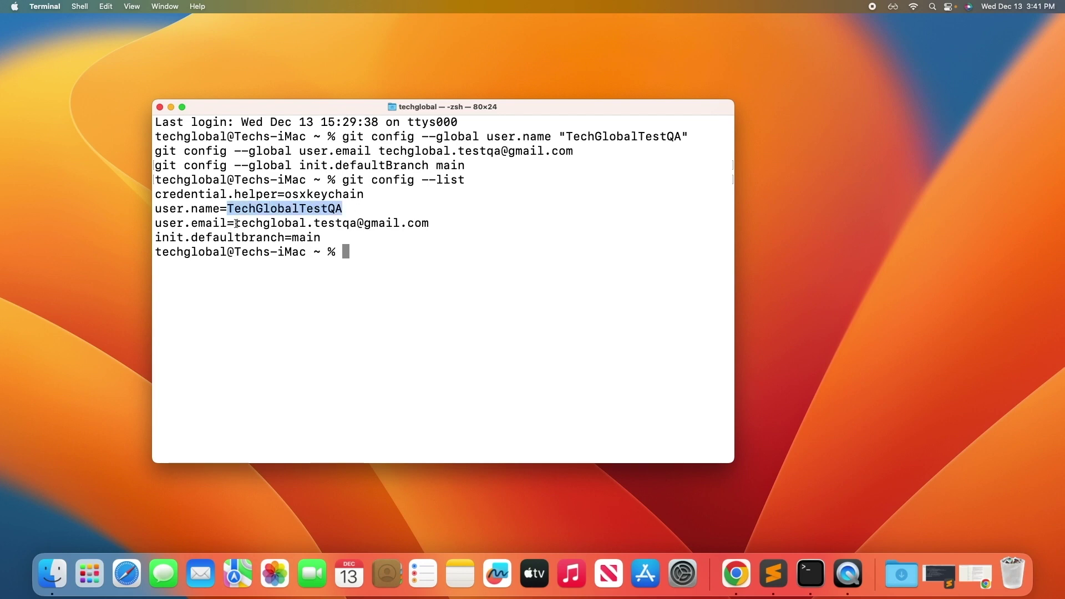
left_click_drag(236, 224, 459, 224)
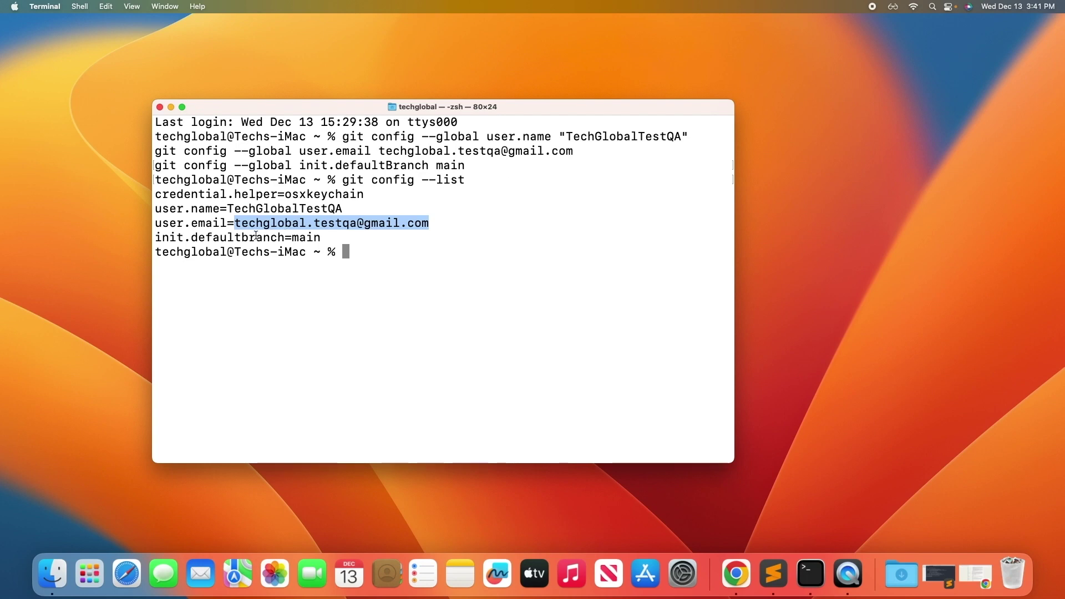
left_click_drag(294, 238, 329, 237)
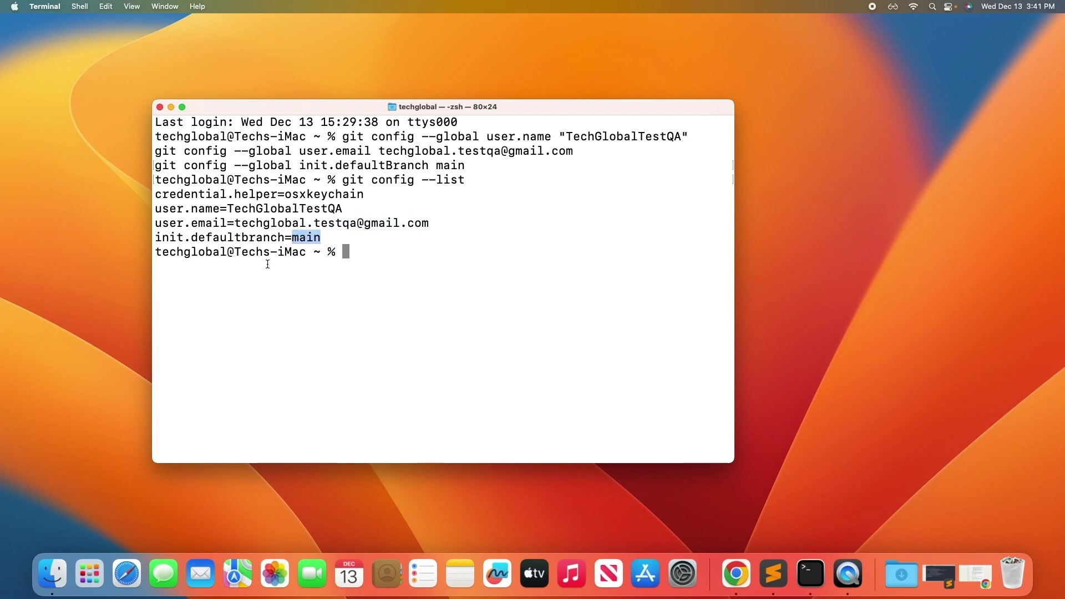
left_click(306, 239)
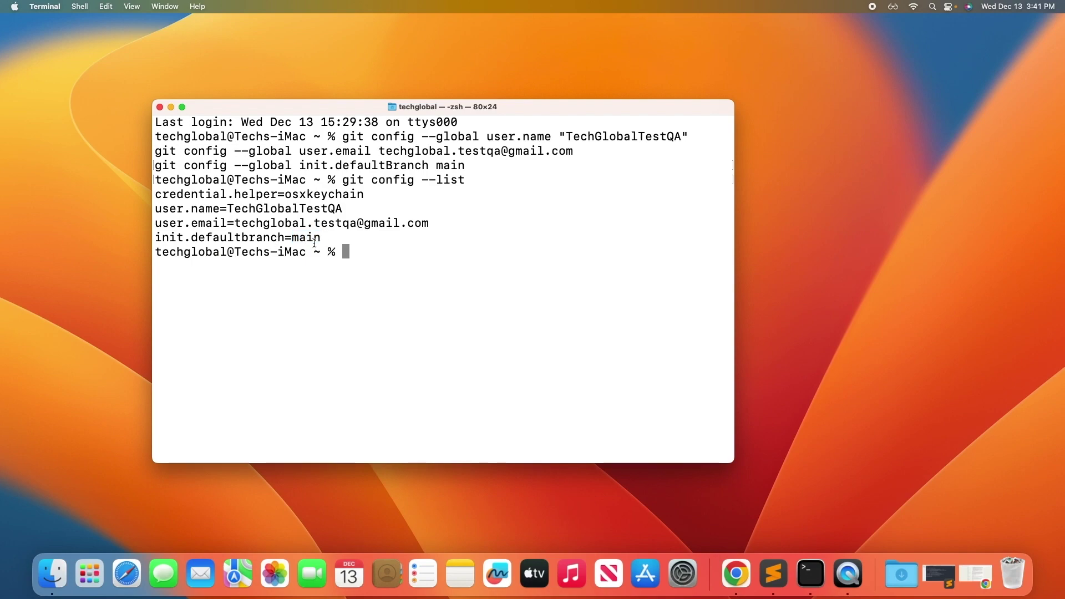
left_click(737, 574)
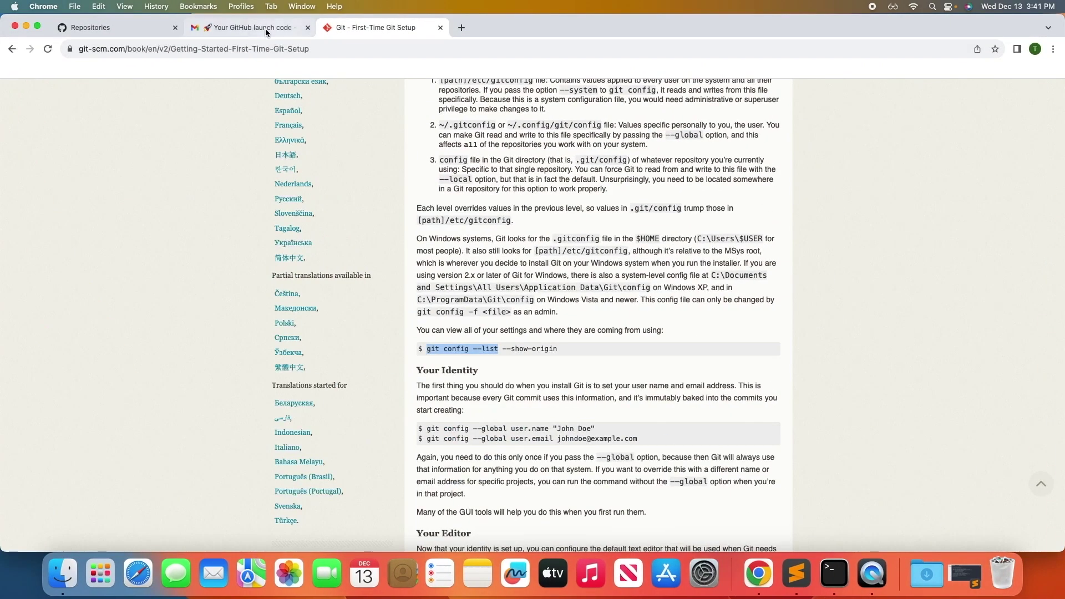
Check the repository settings show main as the default branch, then return to the GitHub Dashboard.
left_click(251, 28)
left_click(97, 28)
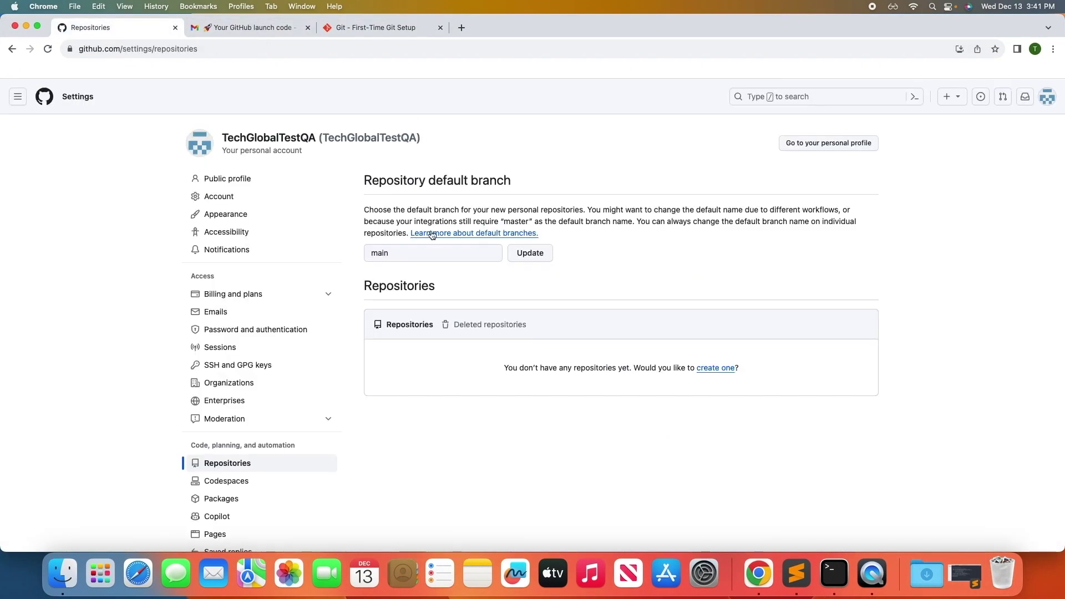
left_click(411, 254)
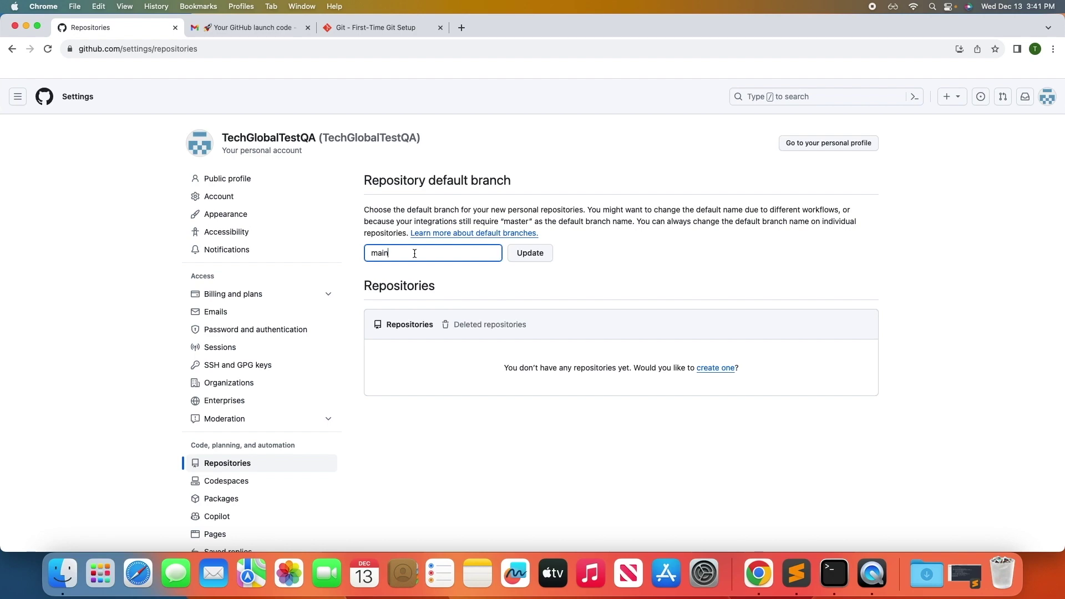
left_click(45, 96)
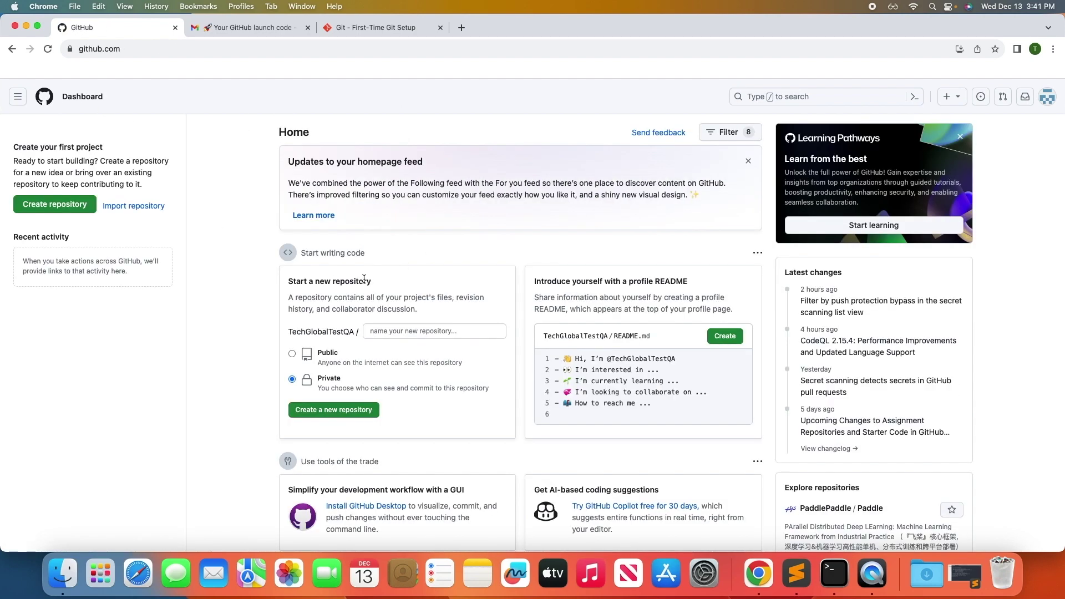